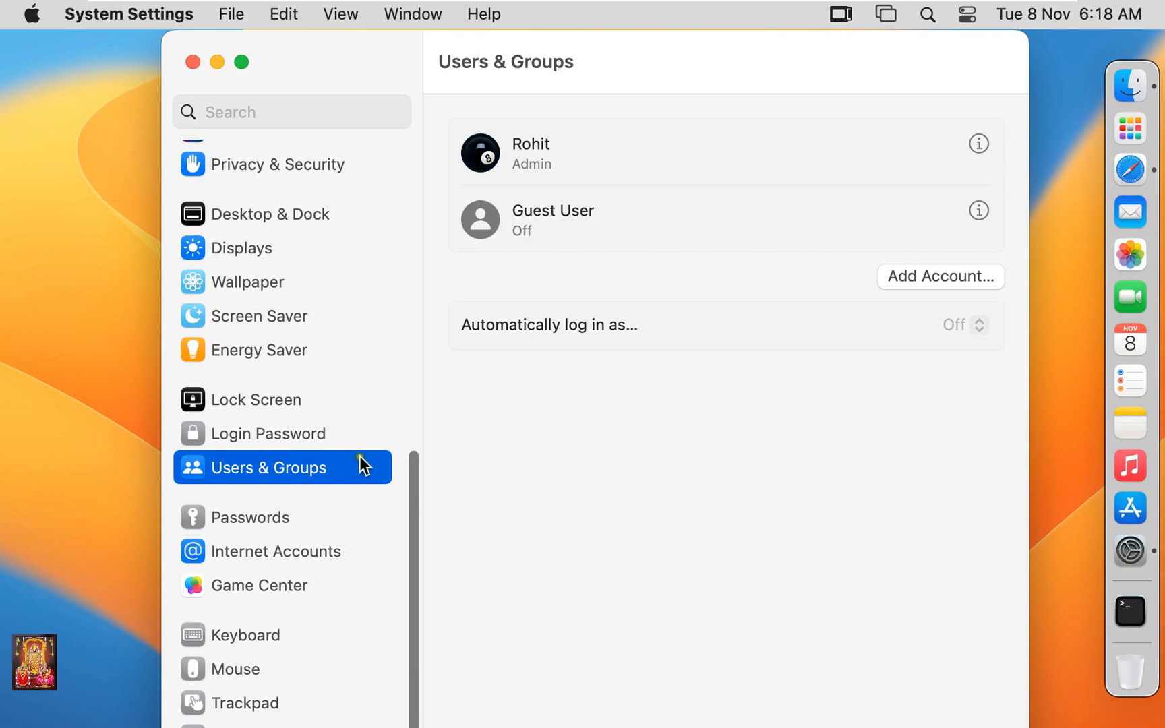
Unlock Users & Groups with the admin password to get a blank Standard new-account form.
left_click(975, 277)
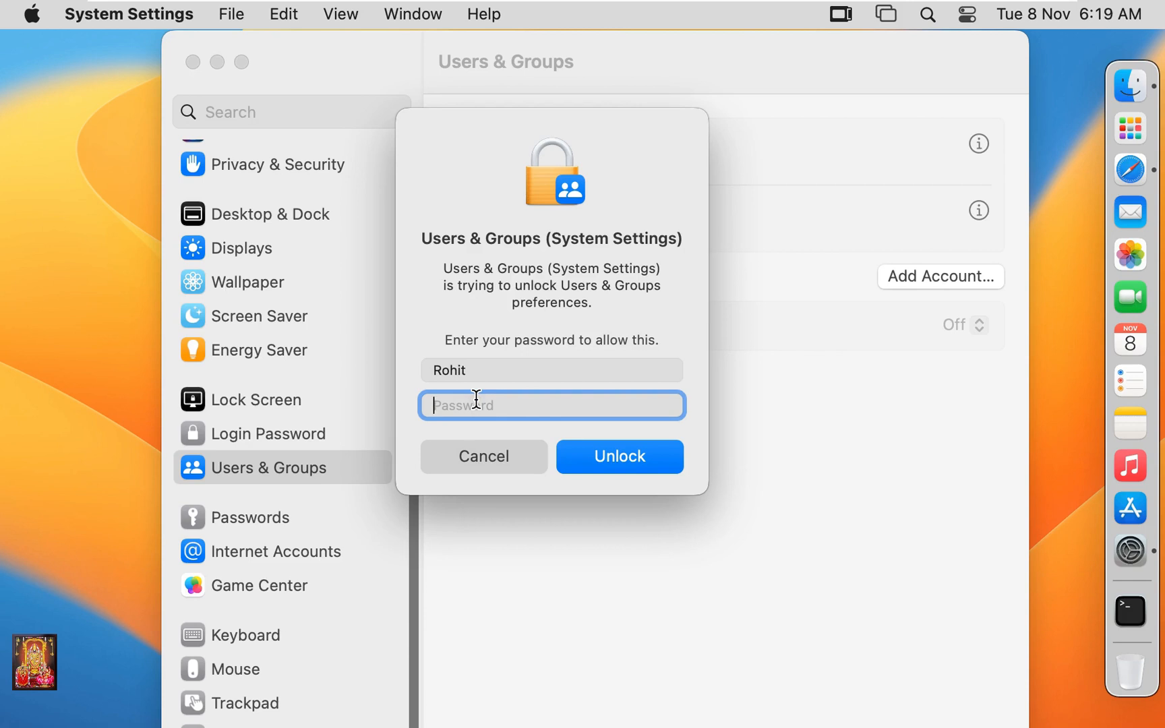
type("•••••••")
left_click(597, 460)
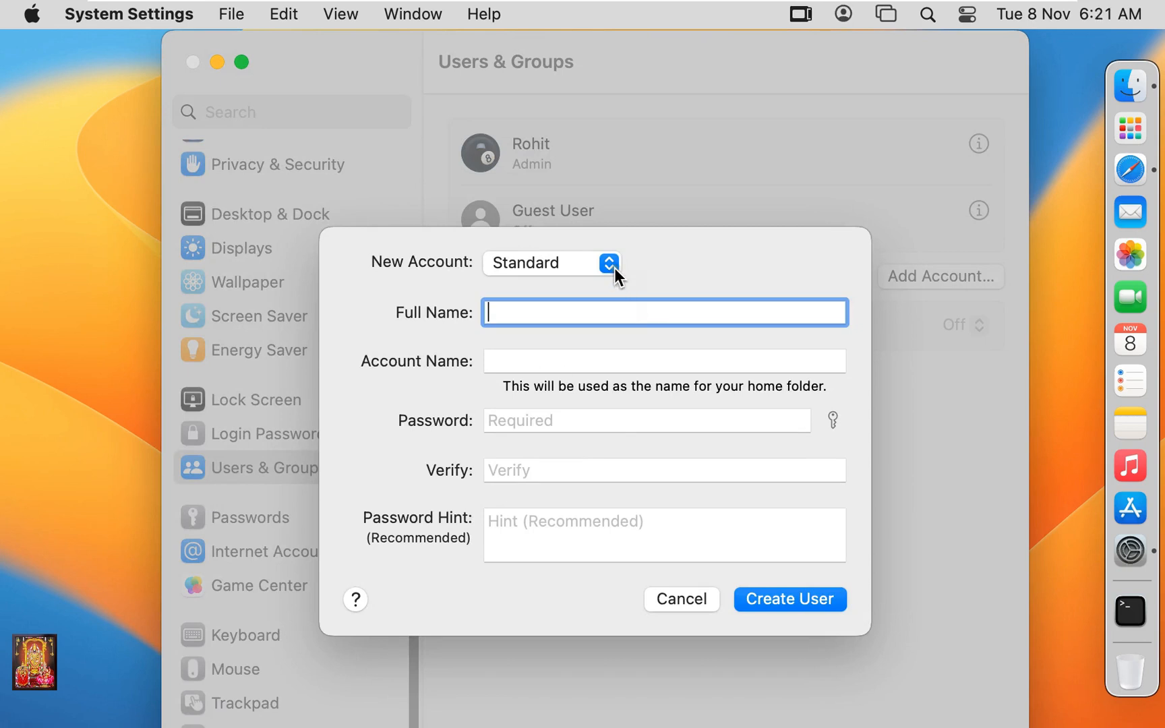
Make the new account an Administrator, entering the user's full name, auto-filled account name and password twice.
left_click(614, 268)
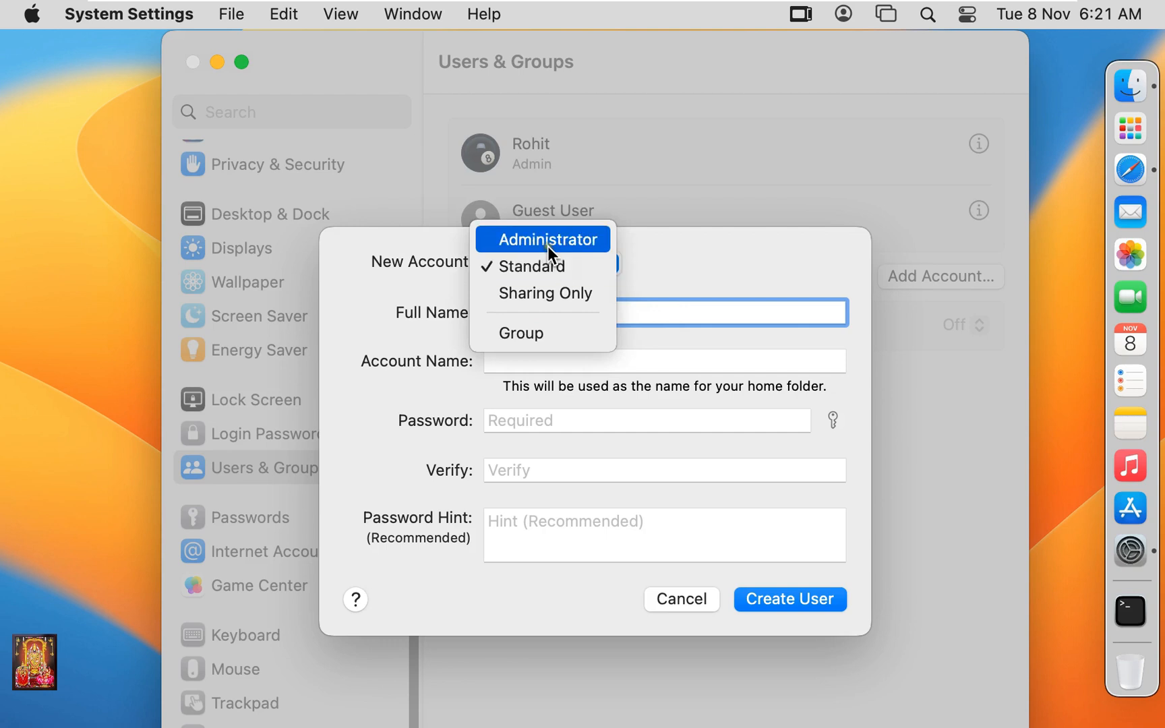
left_click(601, 250)
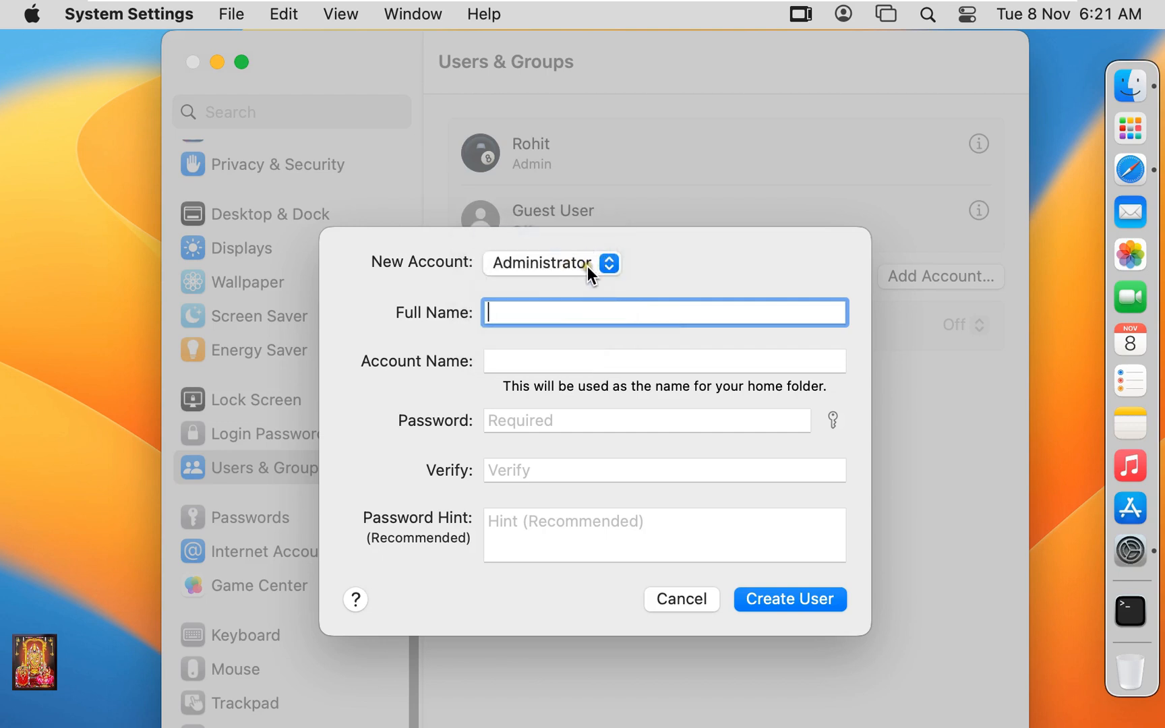
left_click(527, 314)
type("Bob")
left_click(517, 360)
left_click(538, 419)
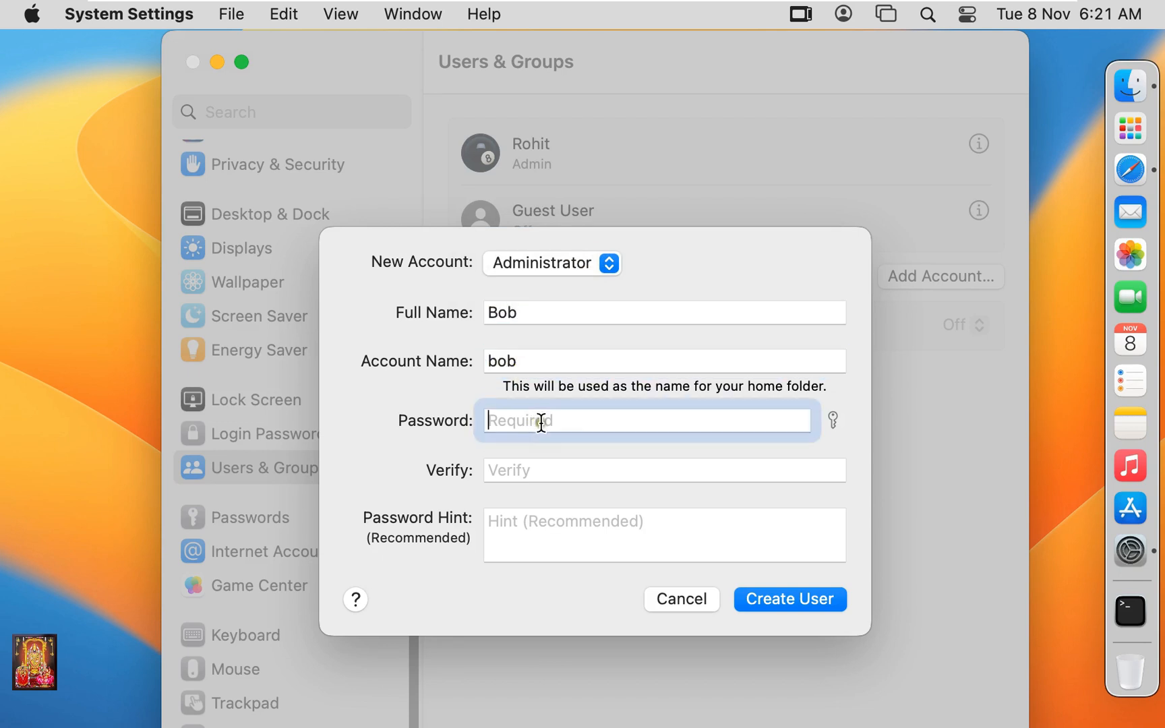
type("•••••••")
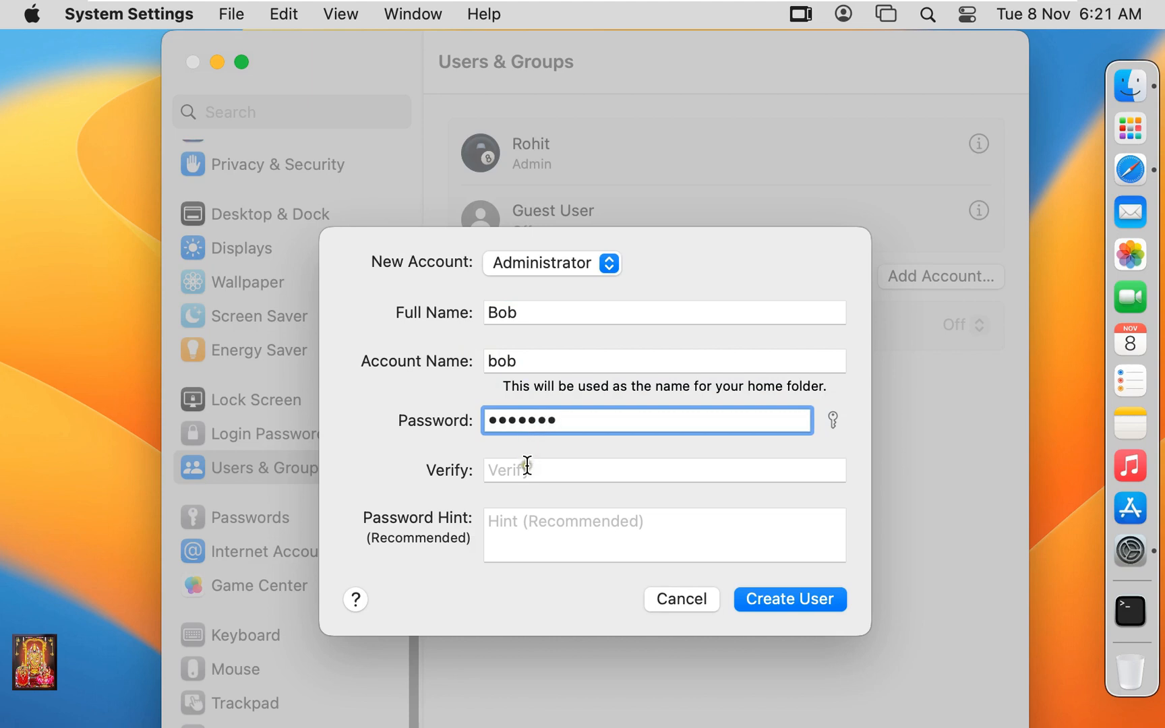
left_click(531, 468)
type("•••••••")
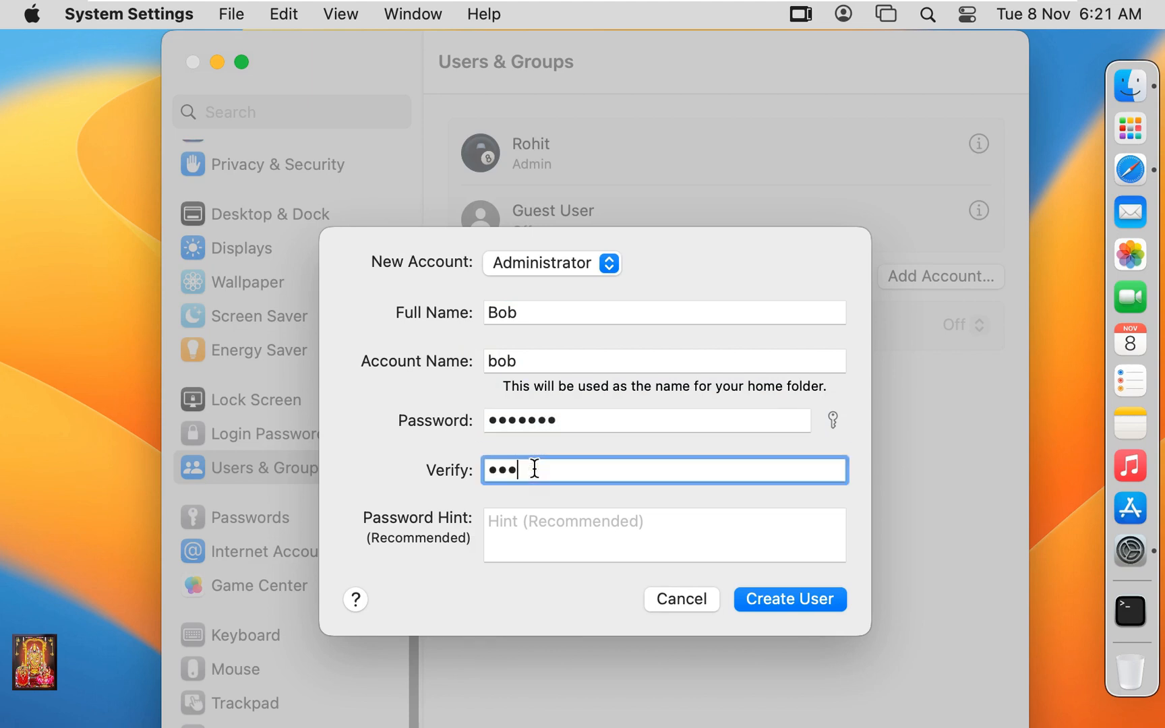
left_click(833, 419)
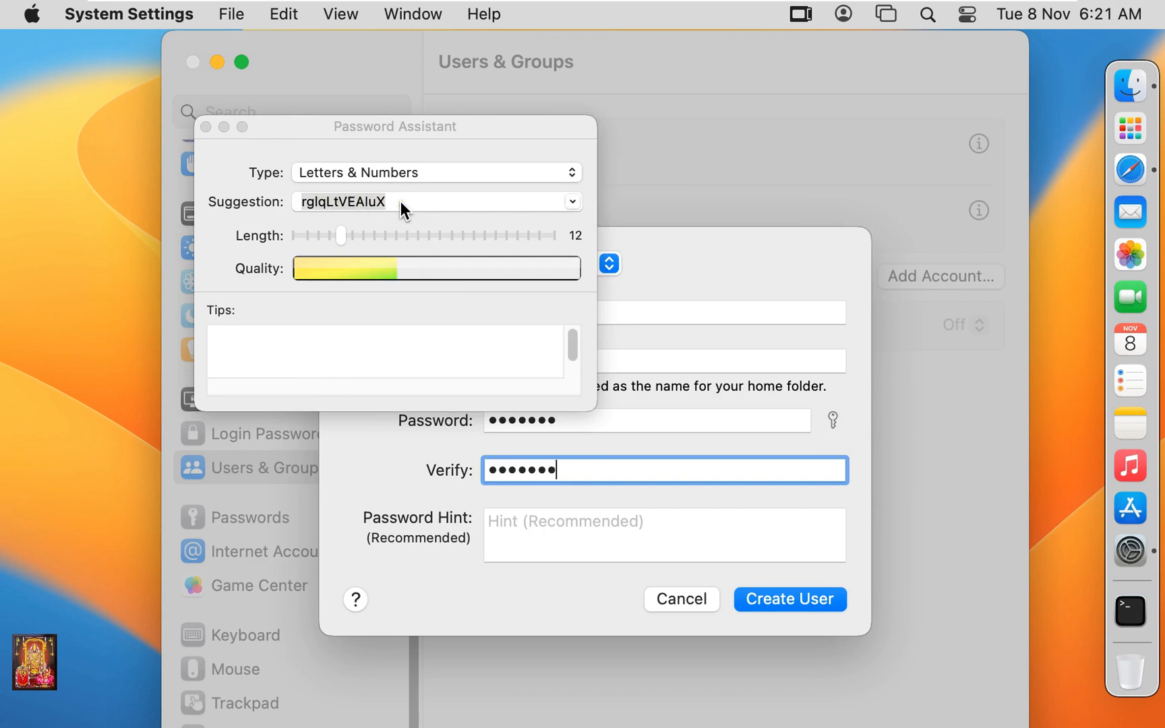
left_click(571, 172)
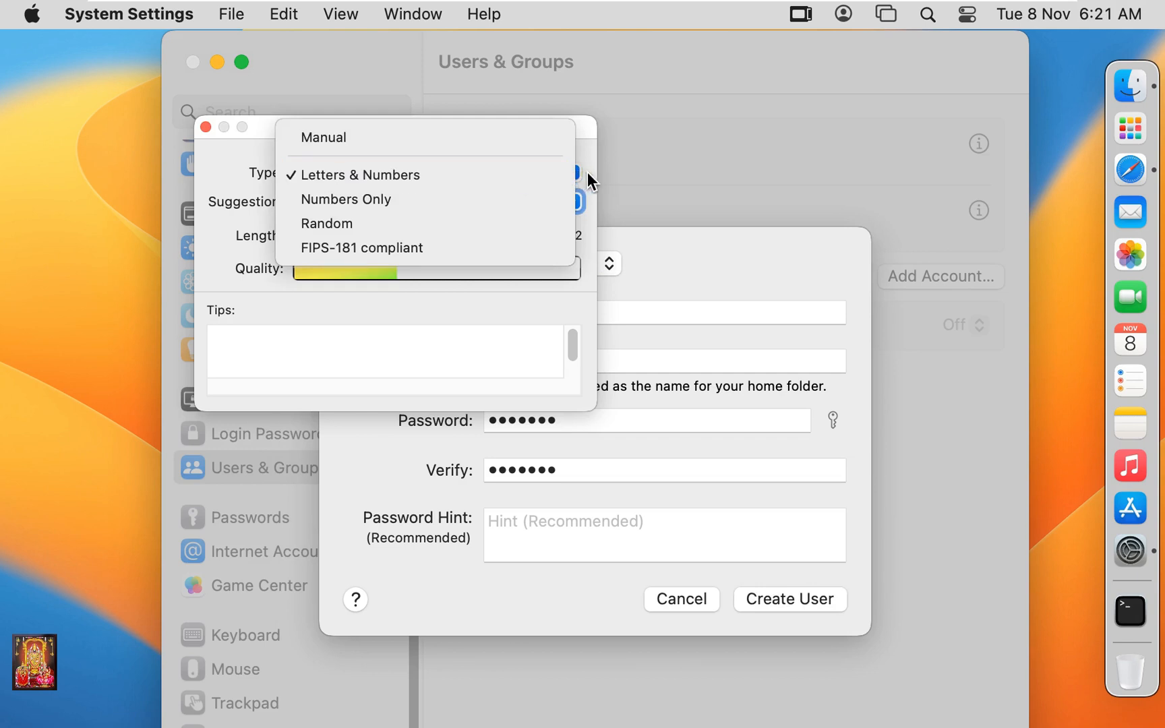
left_click(587, 172)
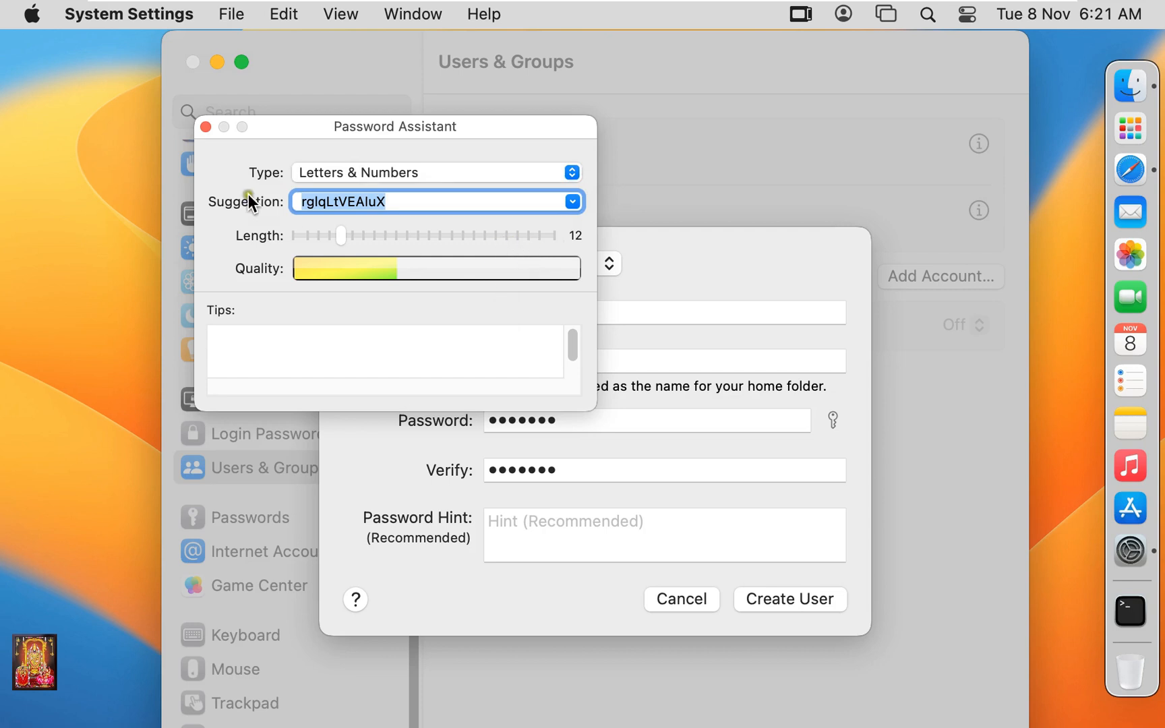
left_click(207, 125)
left_click(564, 530)
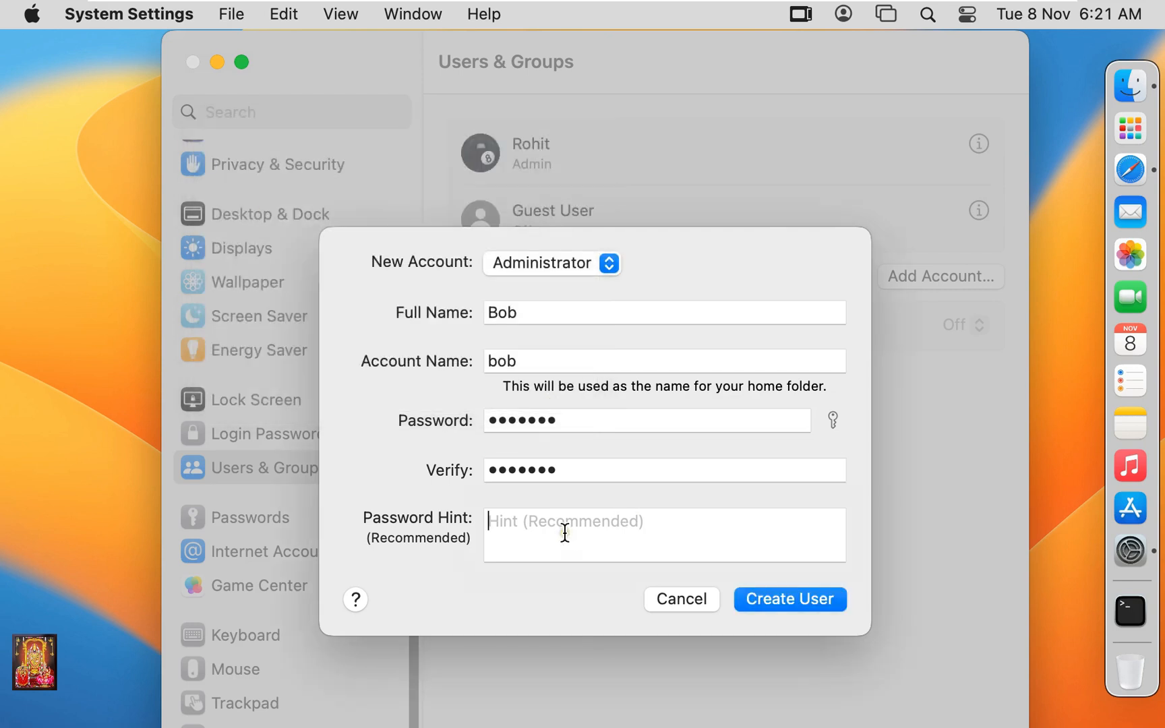
Add a password hint and create the new administrator account.
type("aaa")
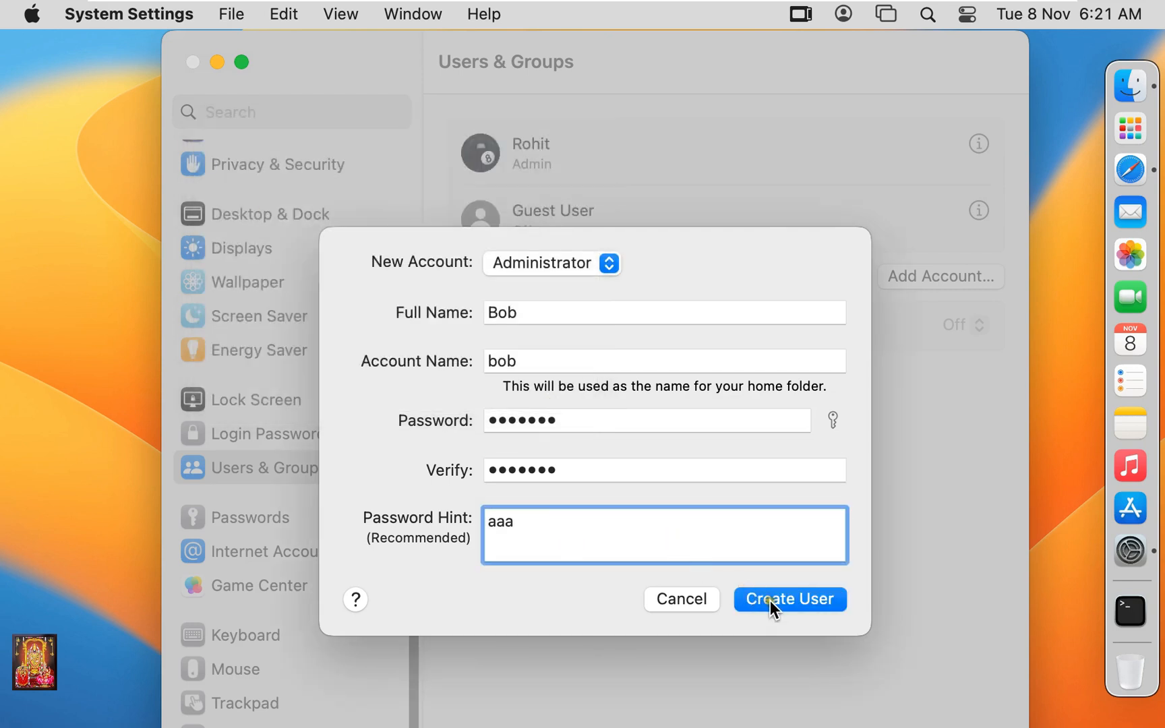
left_click(770, 601)
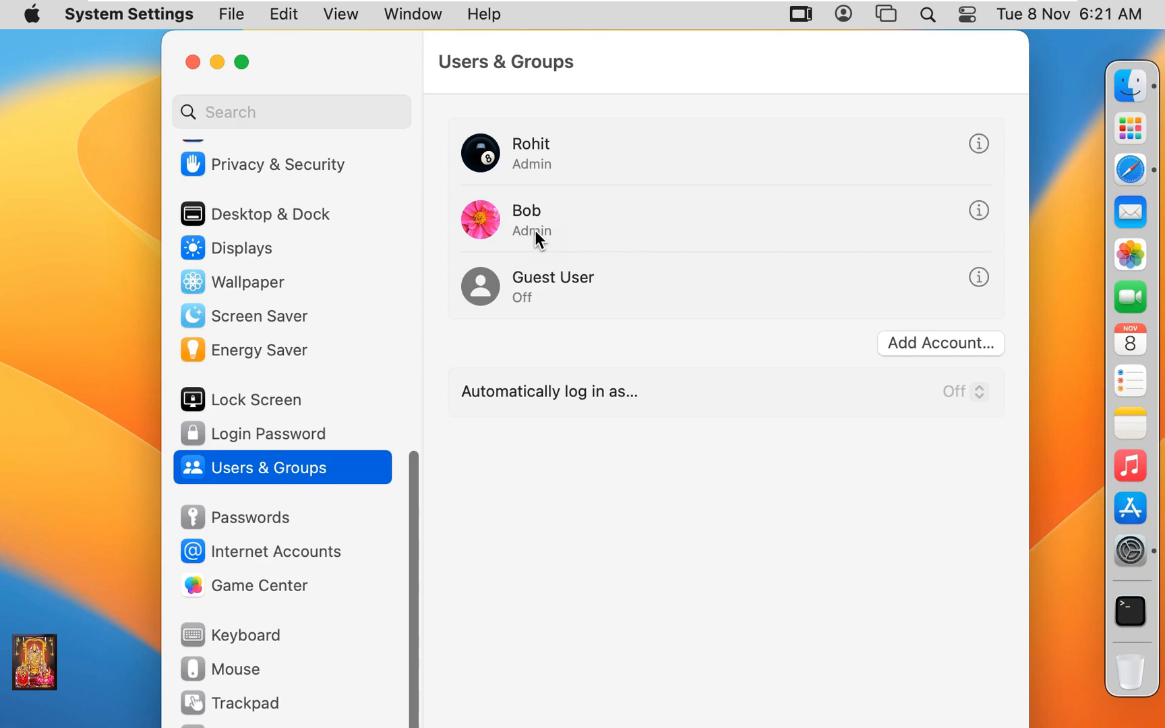
Start another new account and enter the user's full name with its auto-filled account name.
left_click(910, 343)
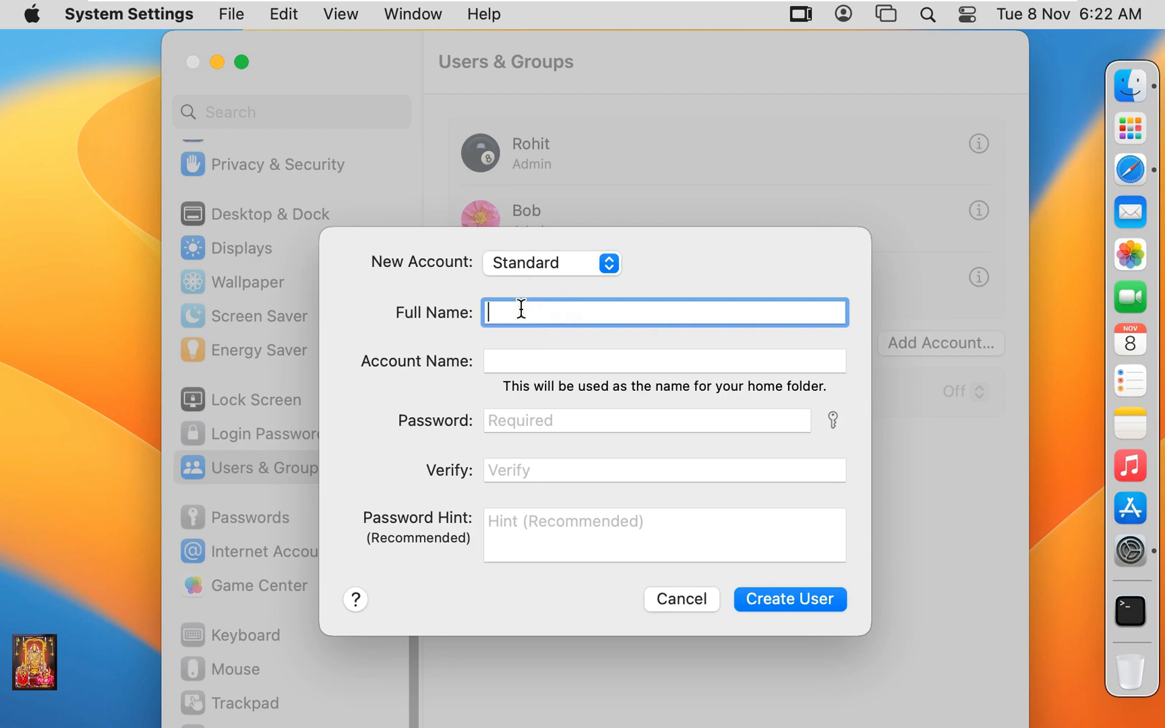
type("Larry")
left_click(517, 356)
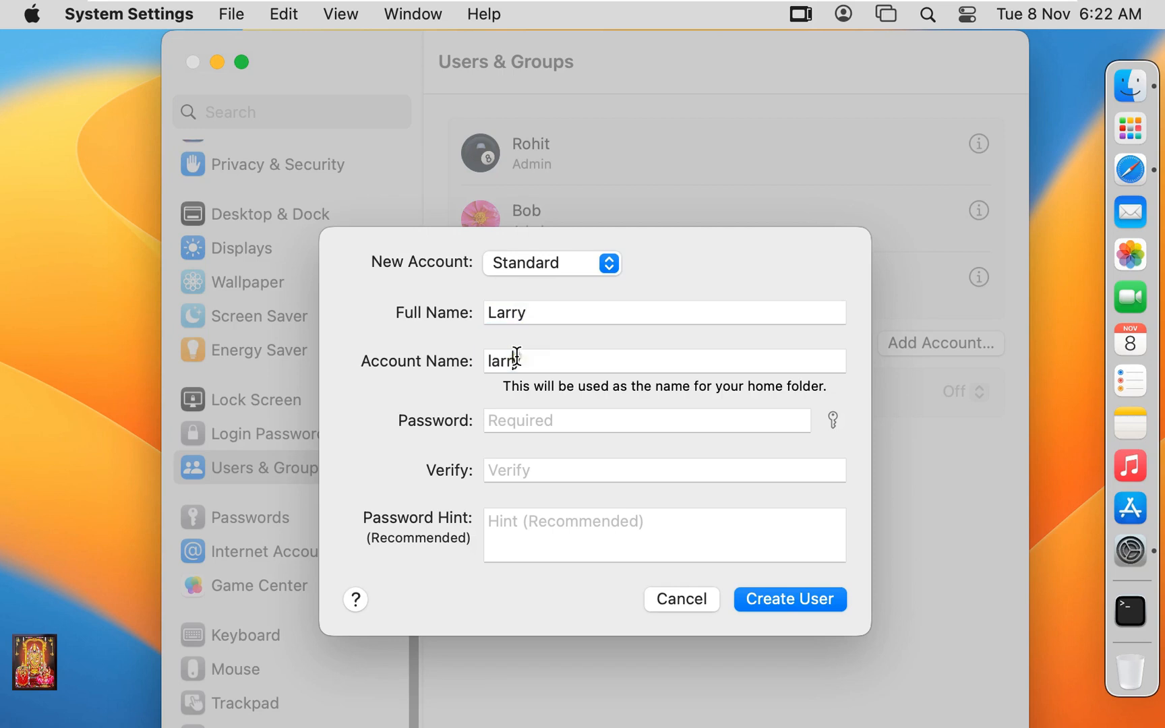
left_click(522, 417)
Set the Password Assistant type to Manual and close the assistant.
left_click(831, 421)
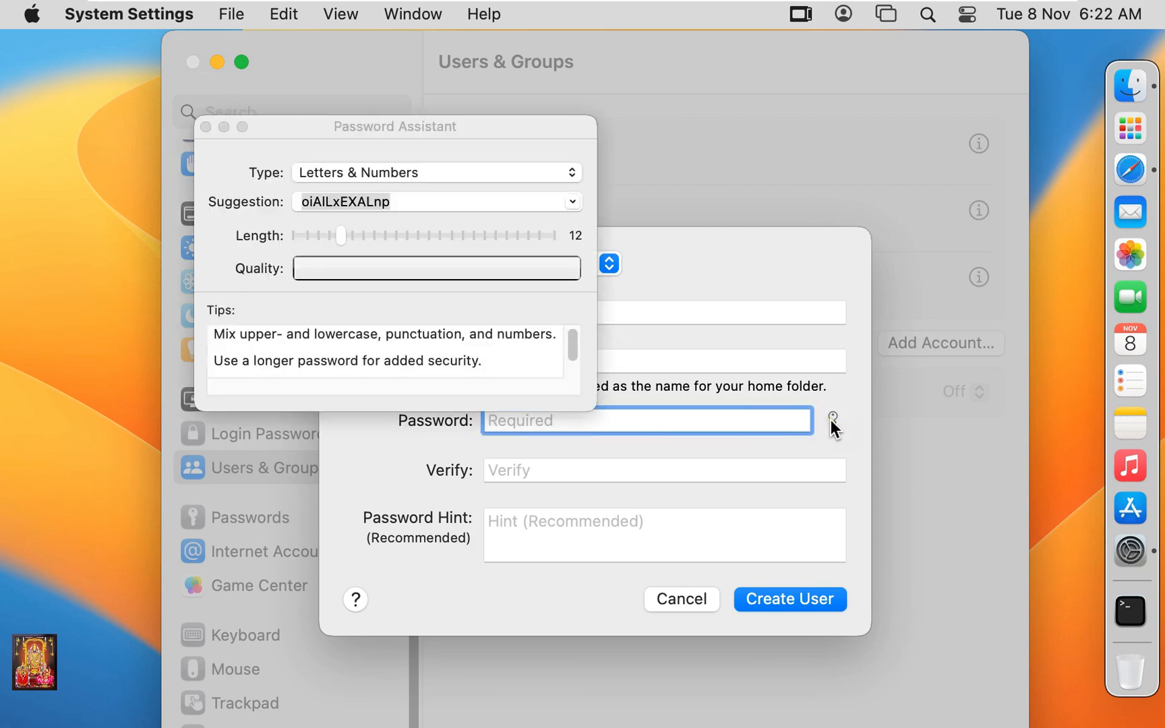
left_click(573, 175)
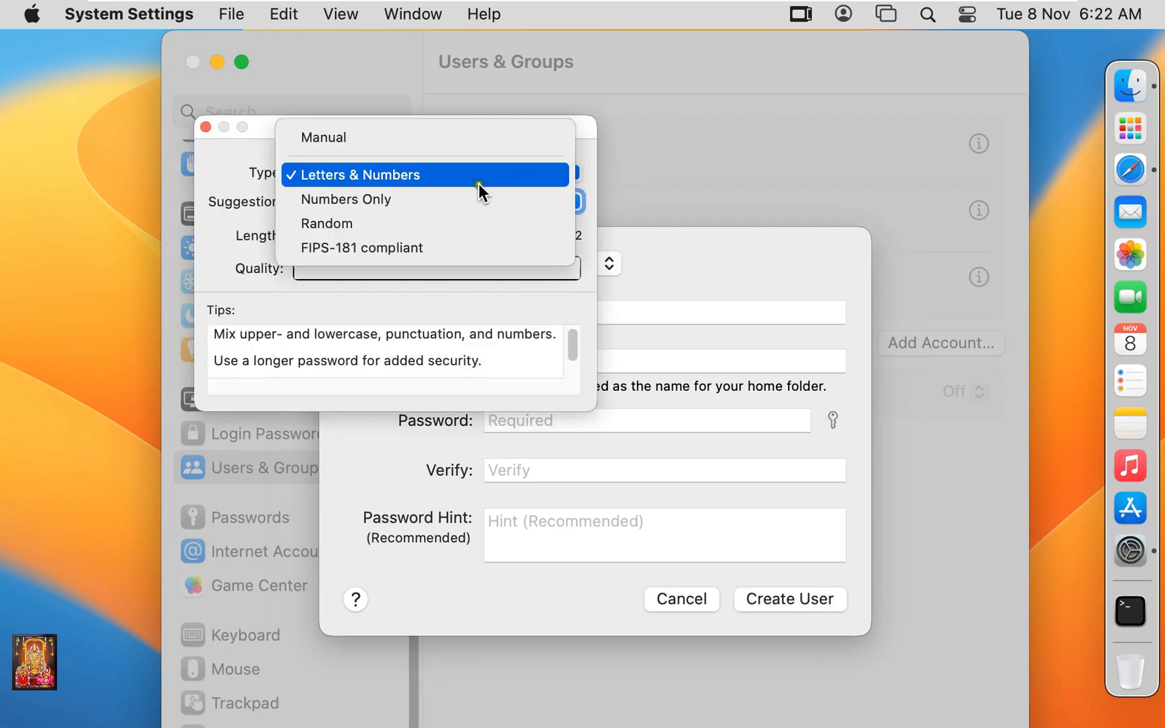
left_click(340, 138)
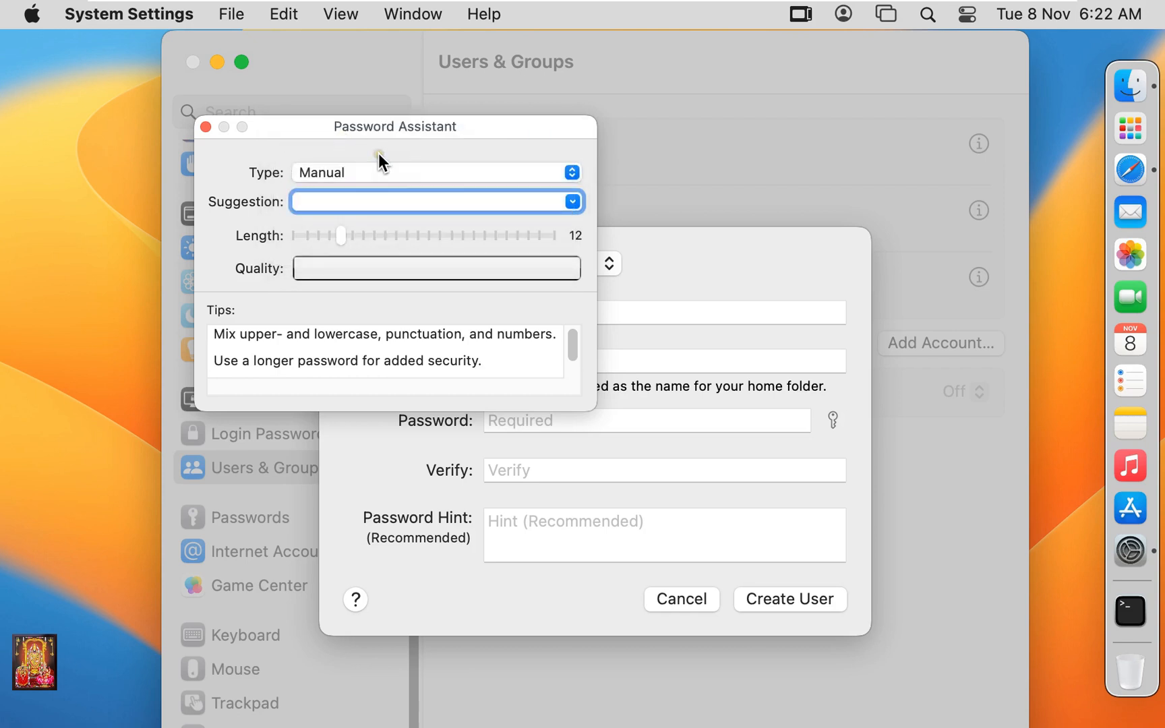
left_click(572, 201)
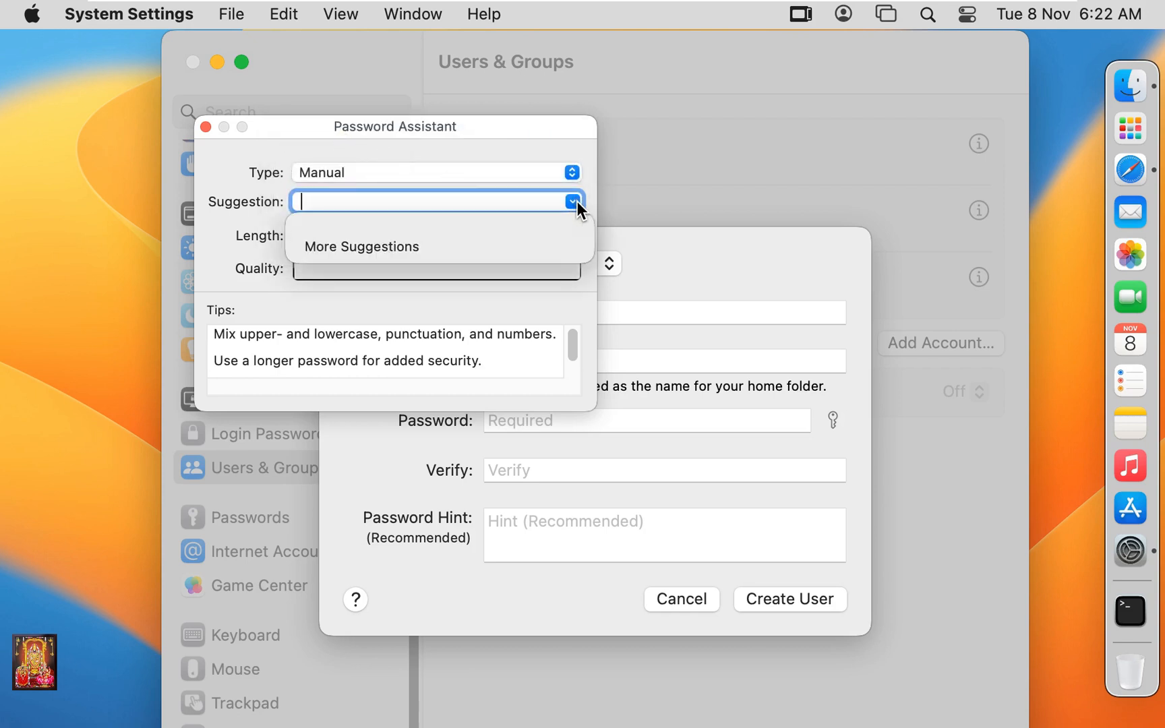
left_click(577, 201)
left_click(210, 127)
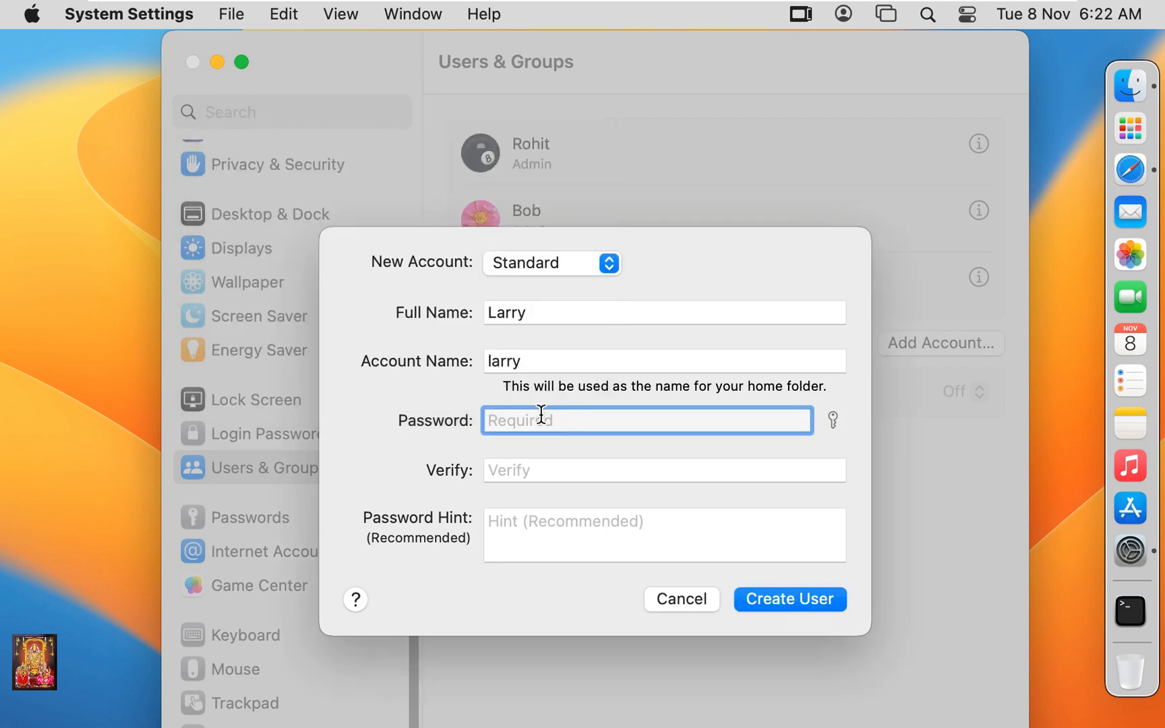
Enter and verify the new user's password, create the Standard account, and close System Settings.
type("••••")
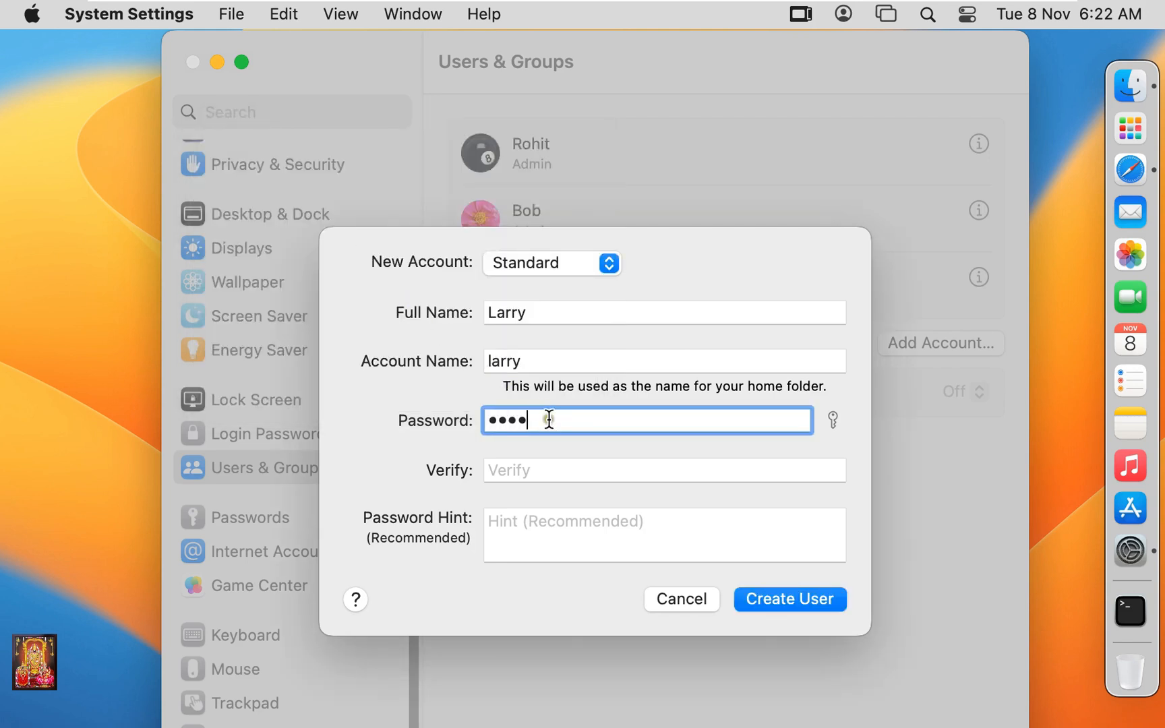
left_click(526, 473)
type("•")
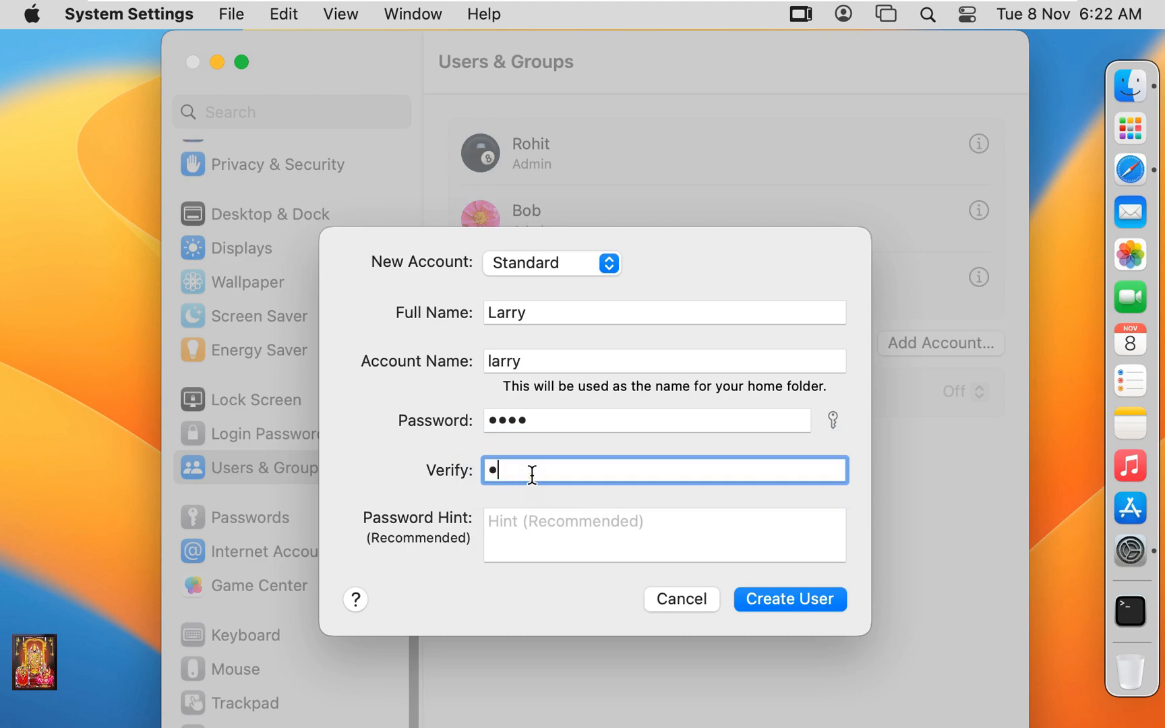
type("•••")
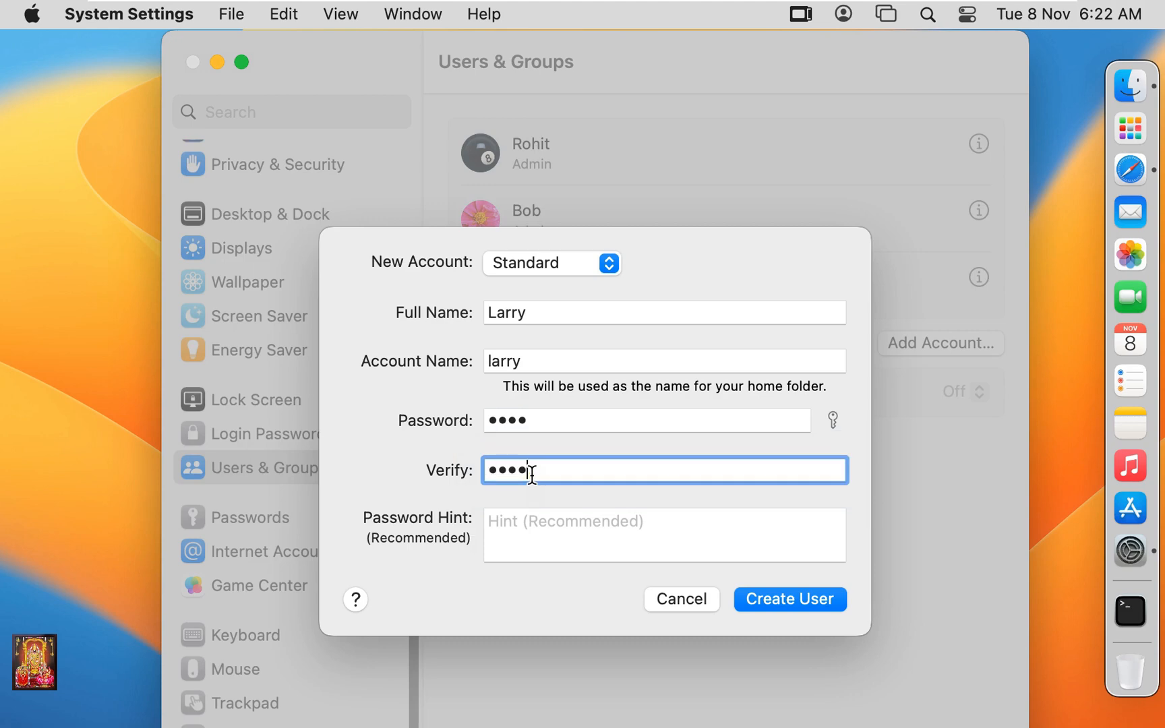
left_click(788, 602)
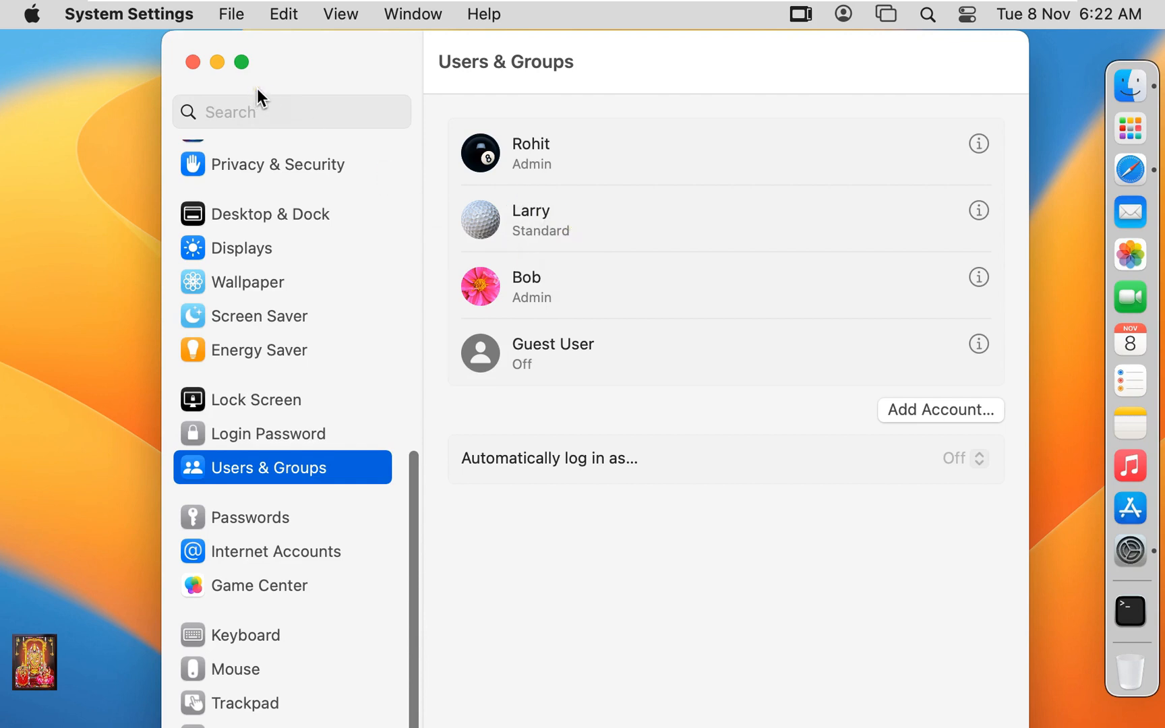
left_click(192, 62)
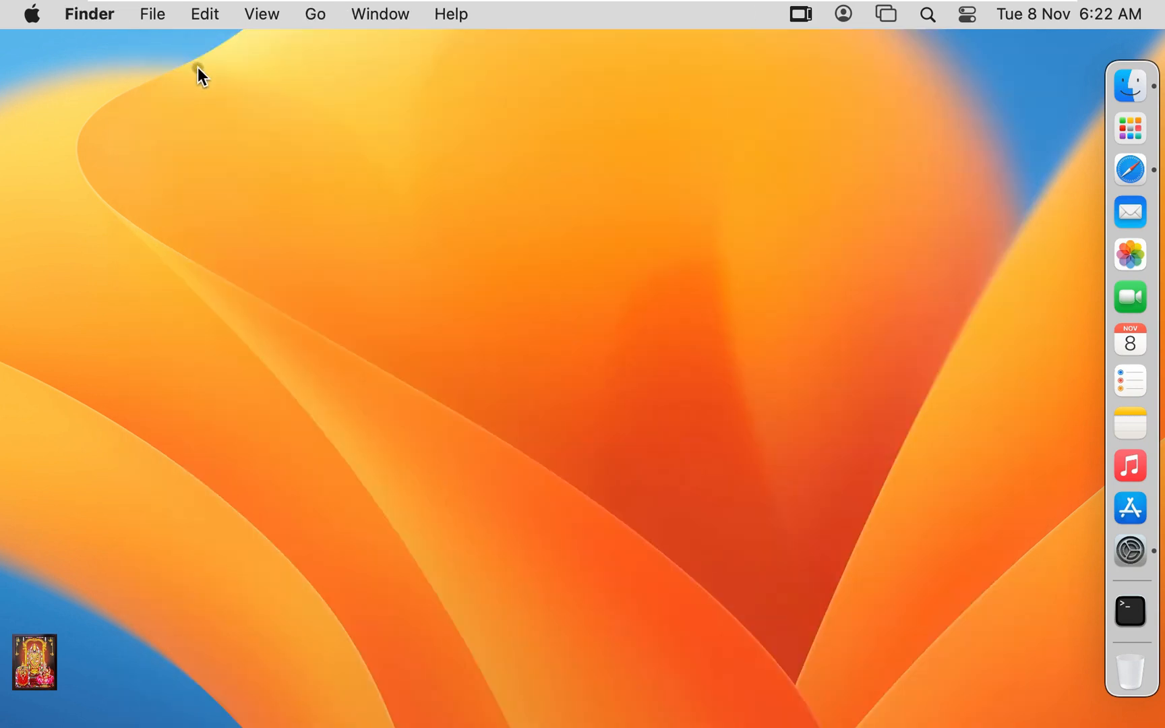
Log out of the admin account from the Apple menu, confirming in the dialog.
left_click(32, 14)
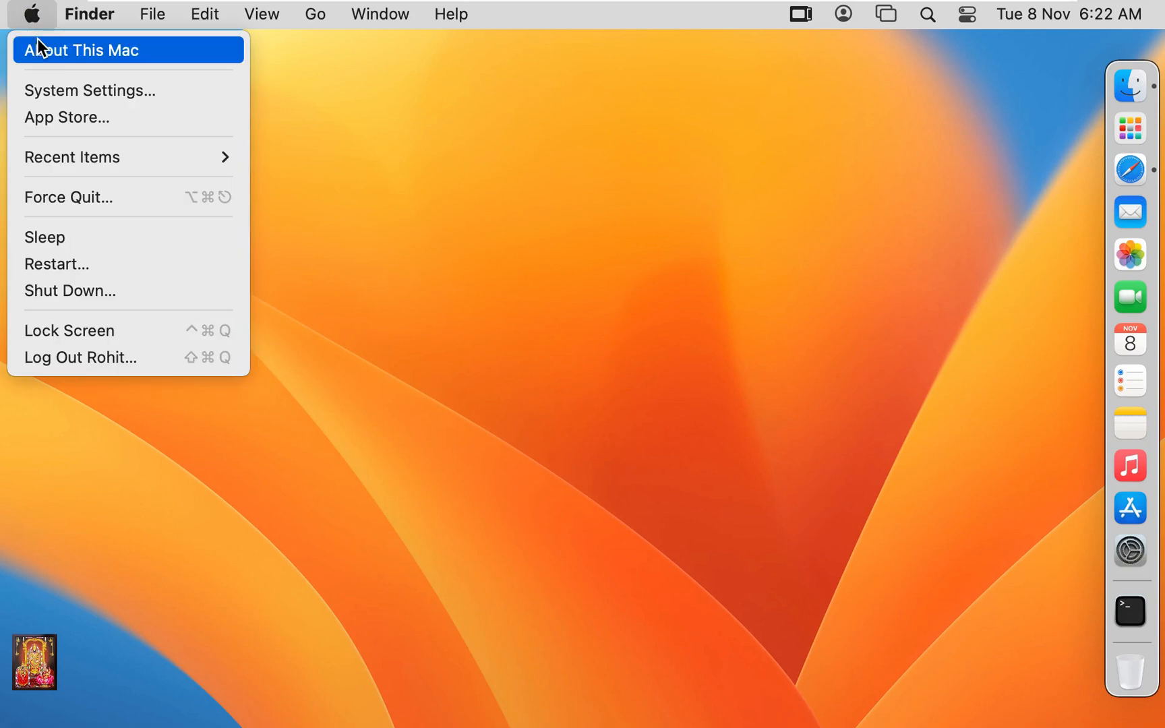
left_click(130, 359)
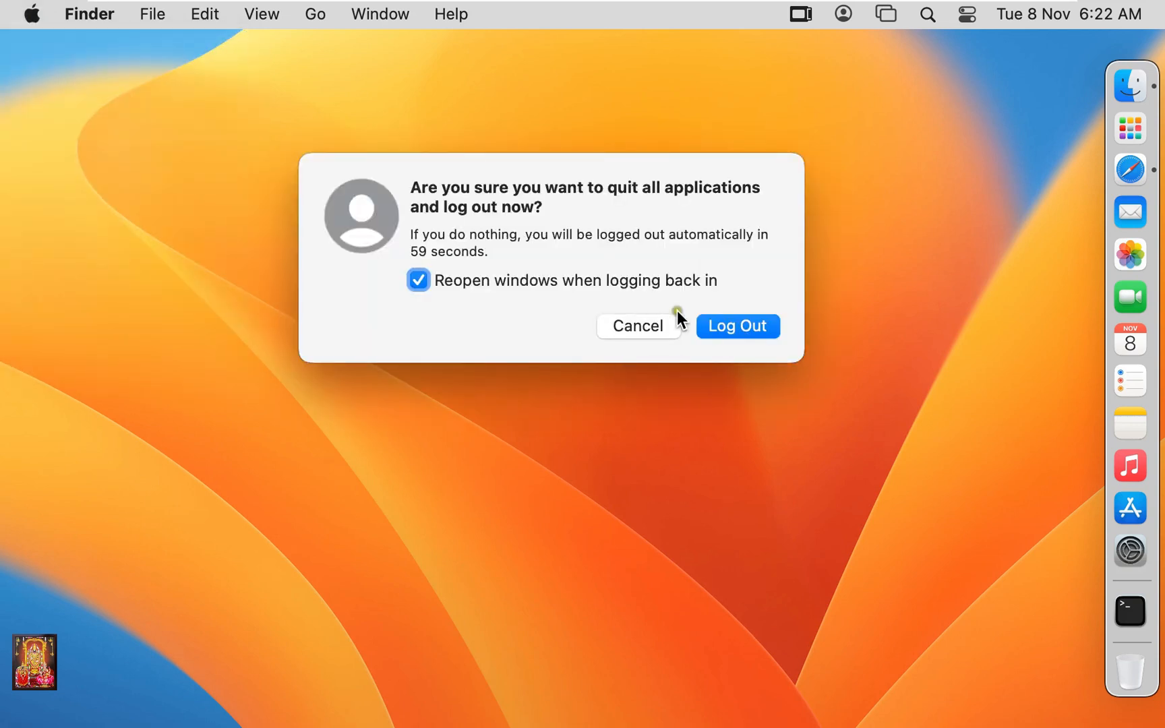
left_click(746, 333)
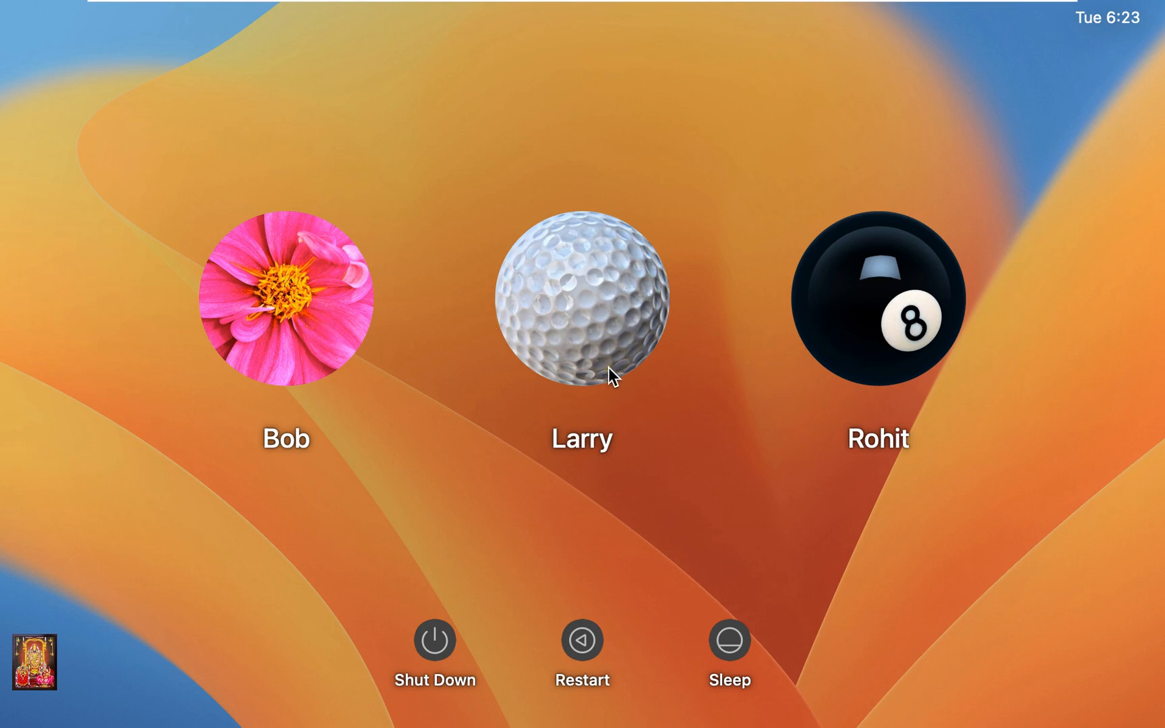
Choose the golf-ball account on the login screen and enter its password, correcting a typo.
left_click(587, 289)
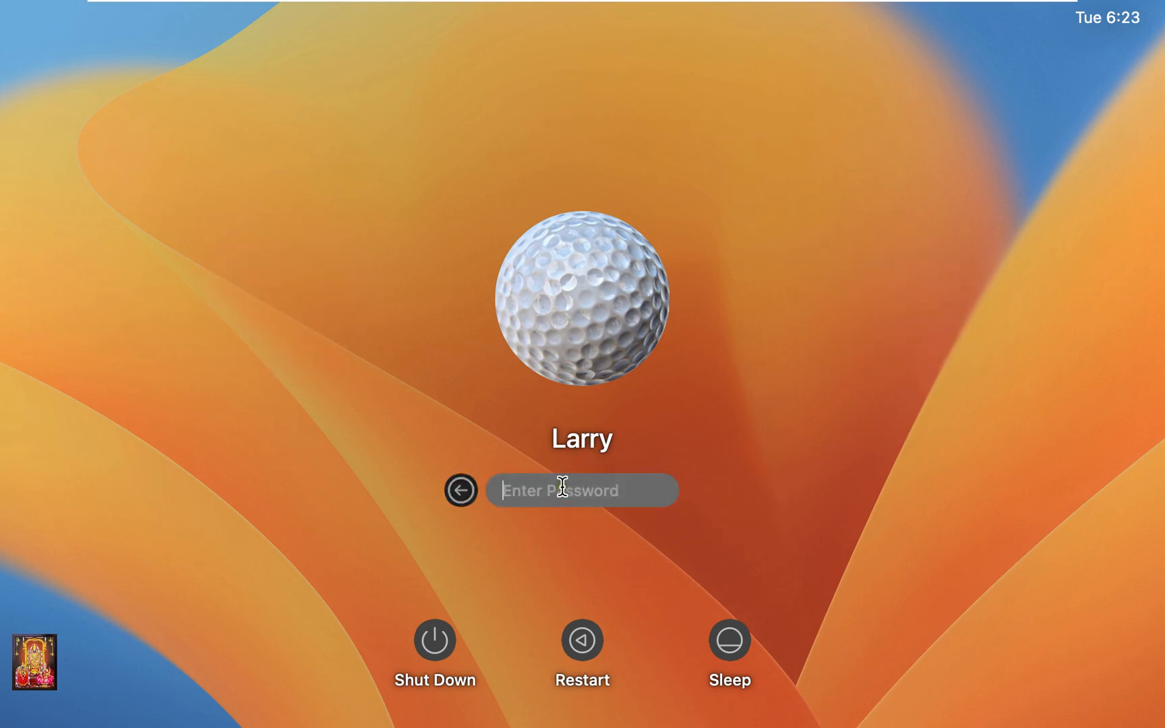
type("•••••")
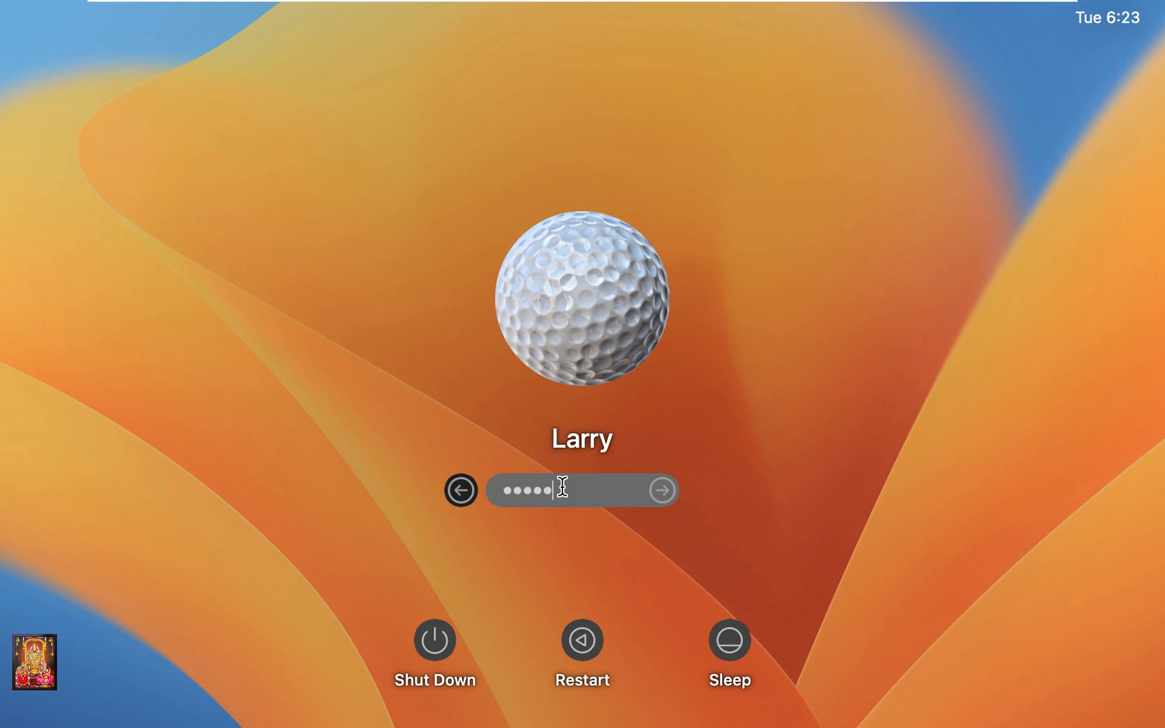
key("BackSpace")
key("BackSpace")
key("BackSpace")
key("BackSpace")
key("BackSpace")
type("••••")
Sign in and finish Setup Assistant, skipping Accessibility, Apple ID and Screen Time, keeping the Light look.
left_click(661, 491)
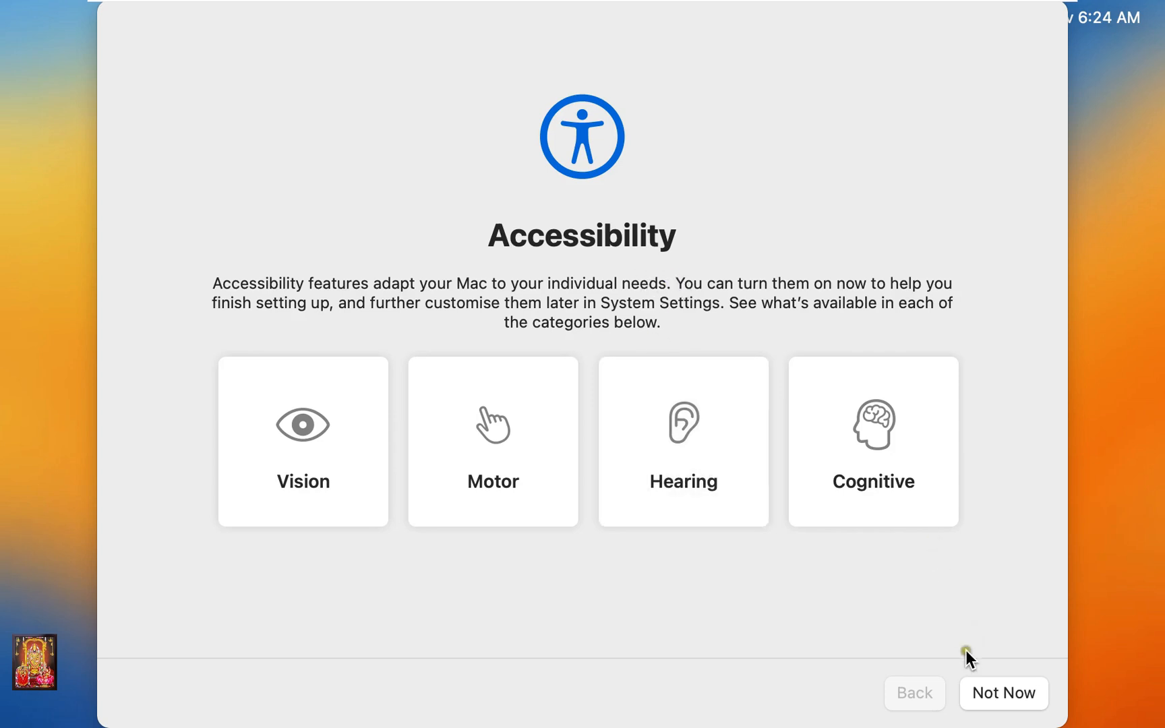
left_click(993, 700)
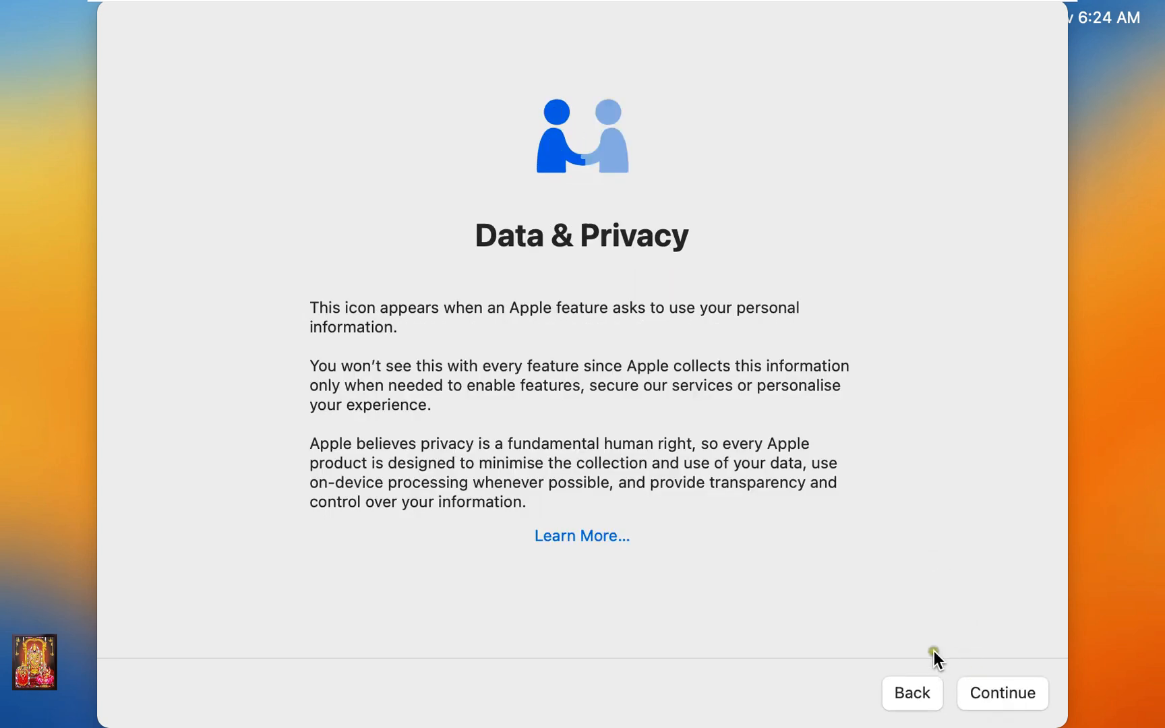
left_click(1001, 693)
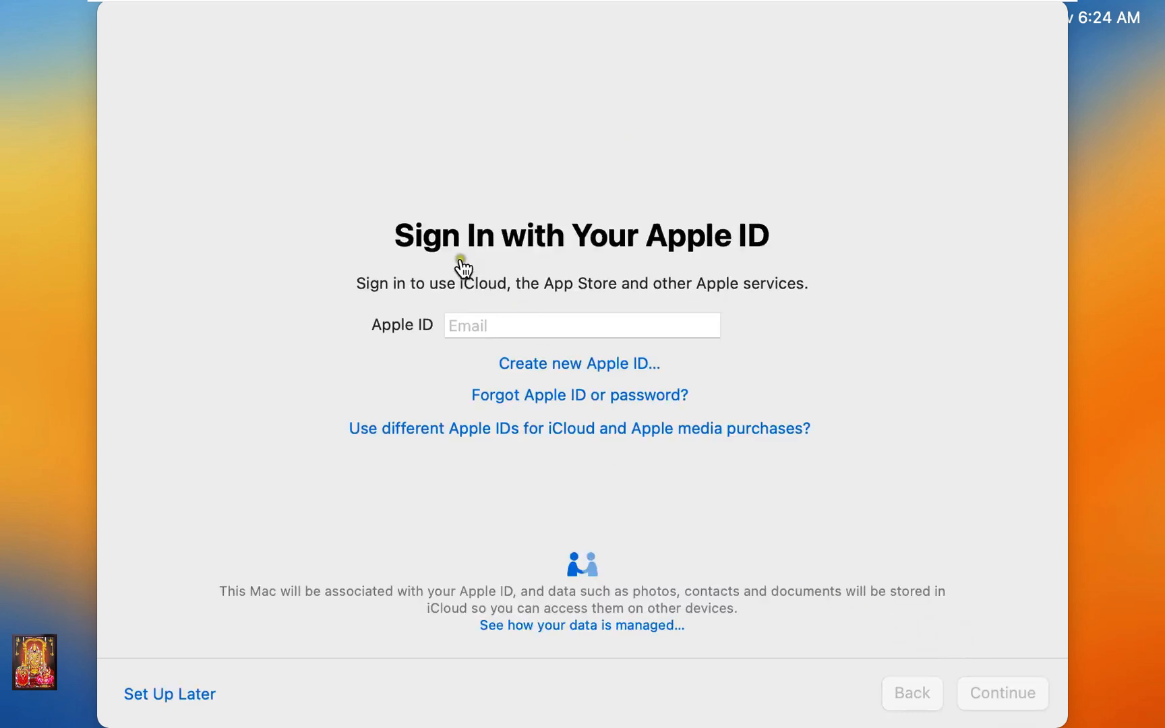
left_click(197, 695)
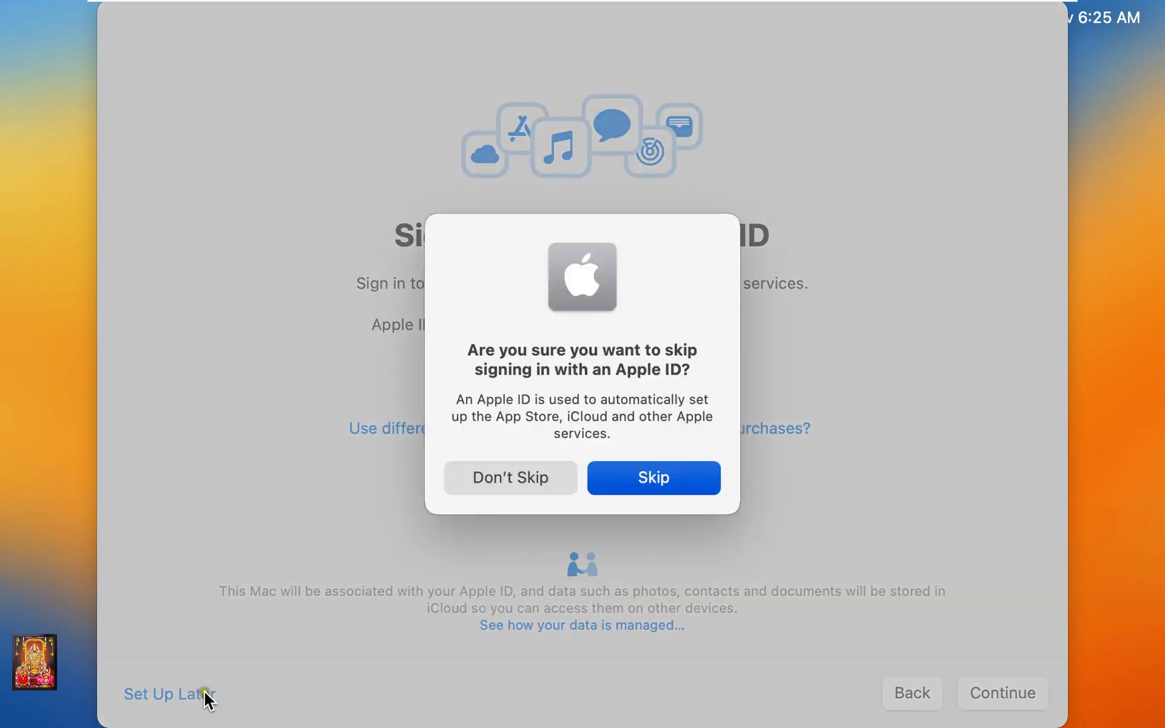
left_click(656, 481)
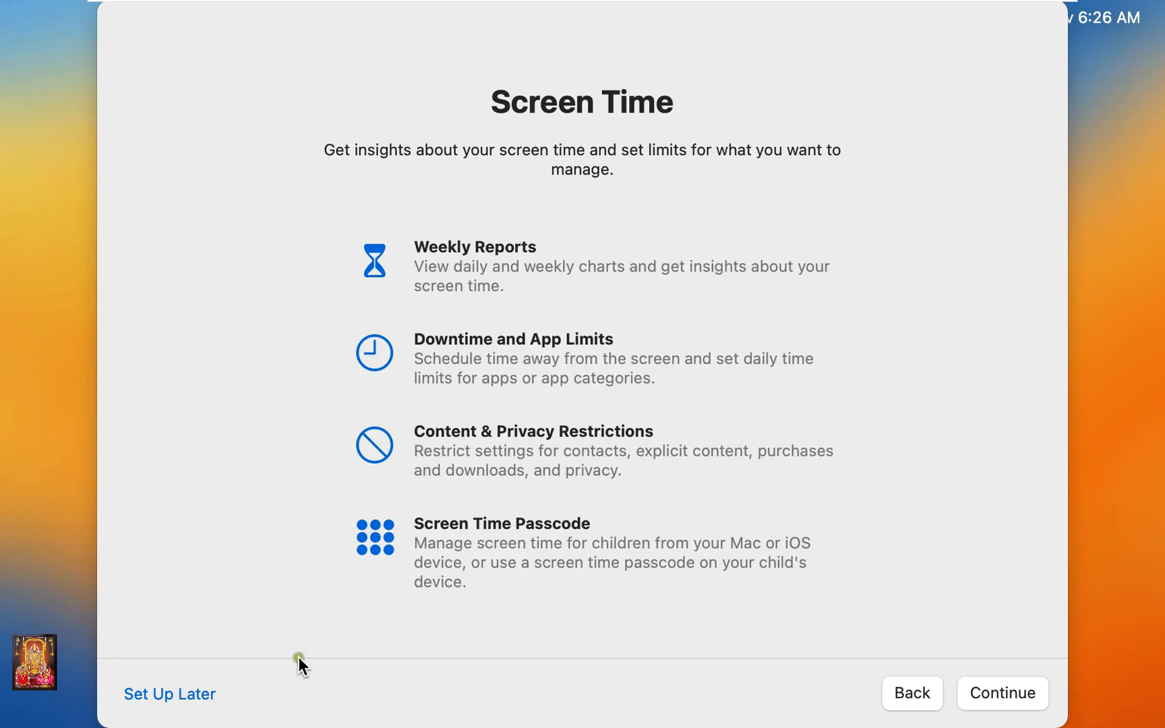
left_click(137, 696)
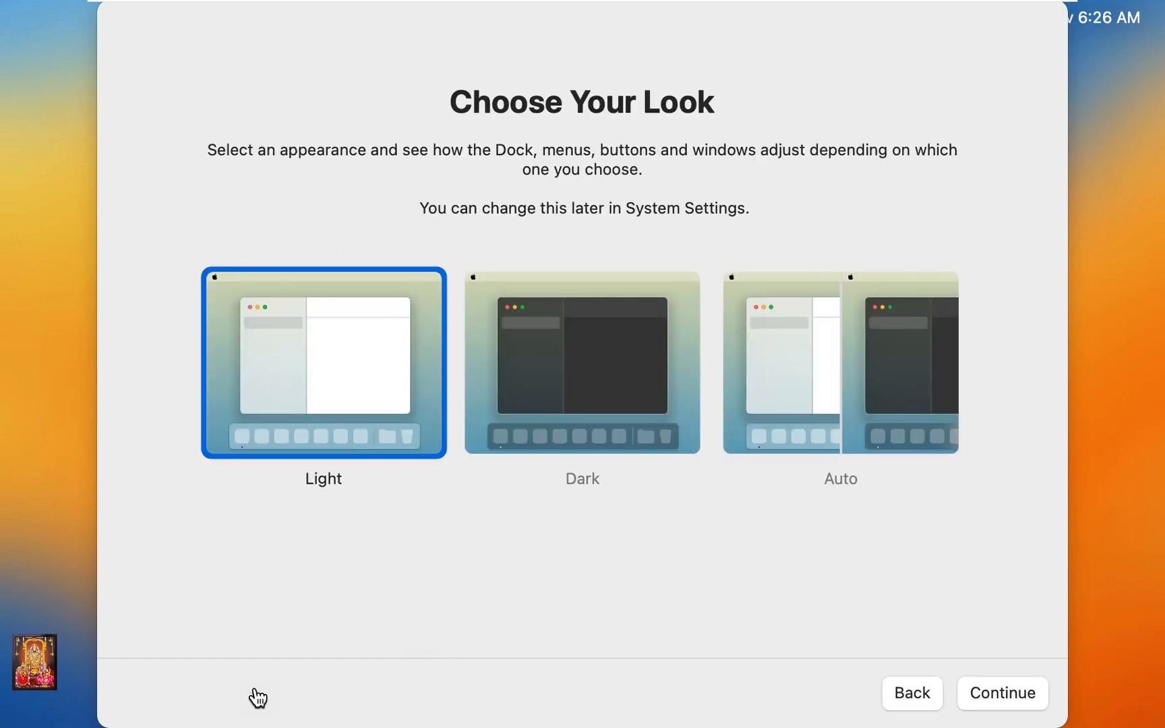
left_click(973, 671)
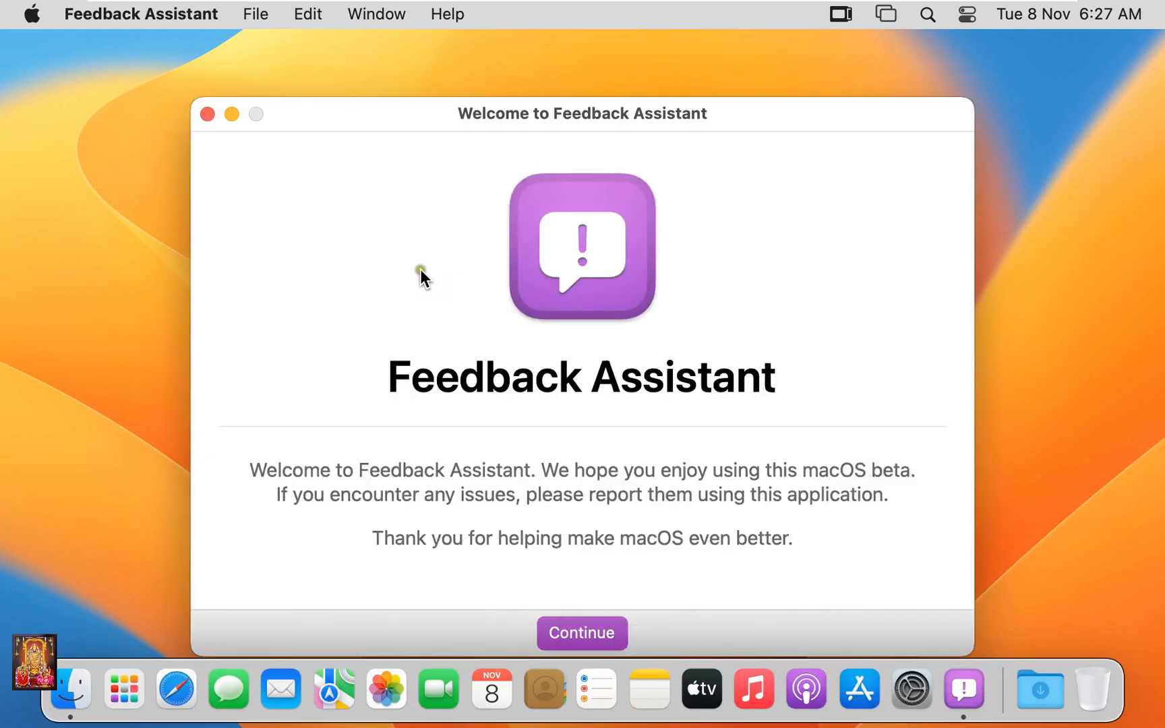
Close the Feedback Assistant welcome window and log the standard user out from the Apple menu.
left_click(207, 114)
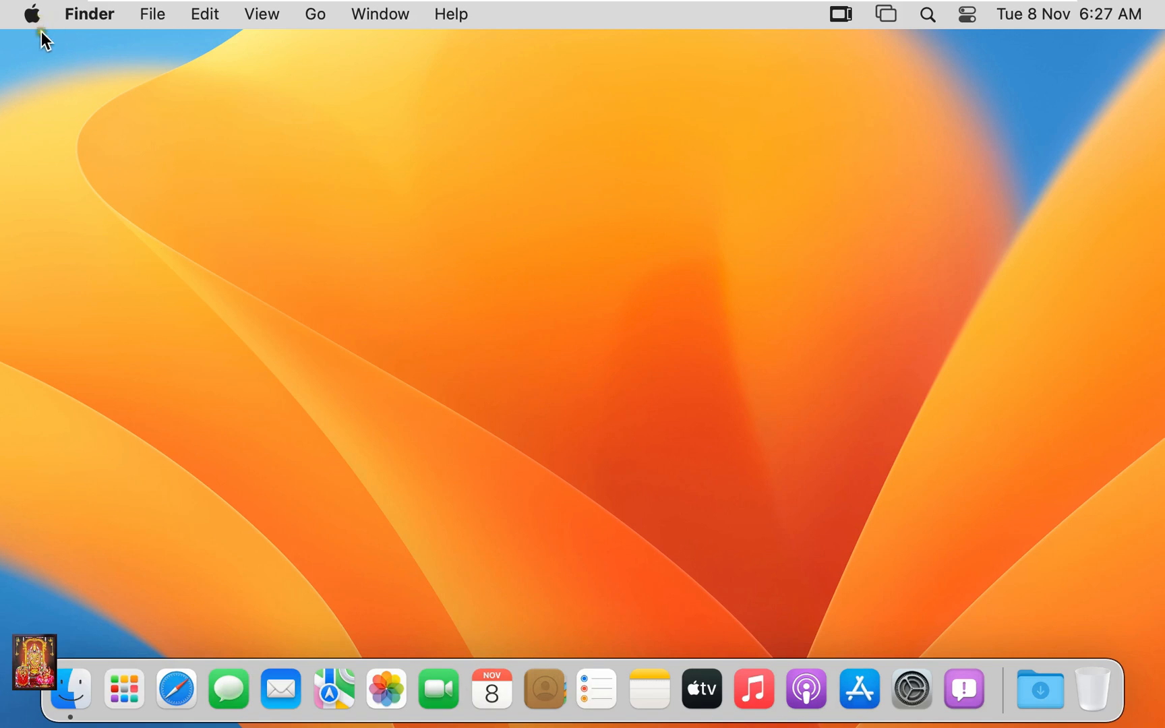
left_click(31, 14)
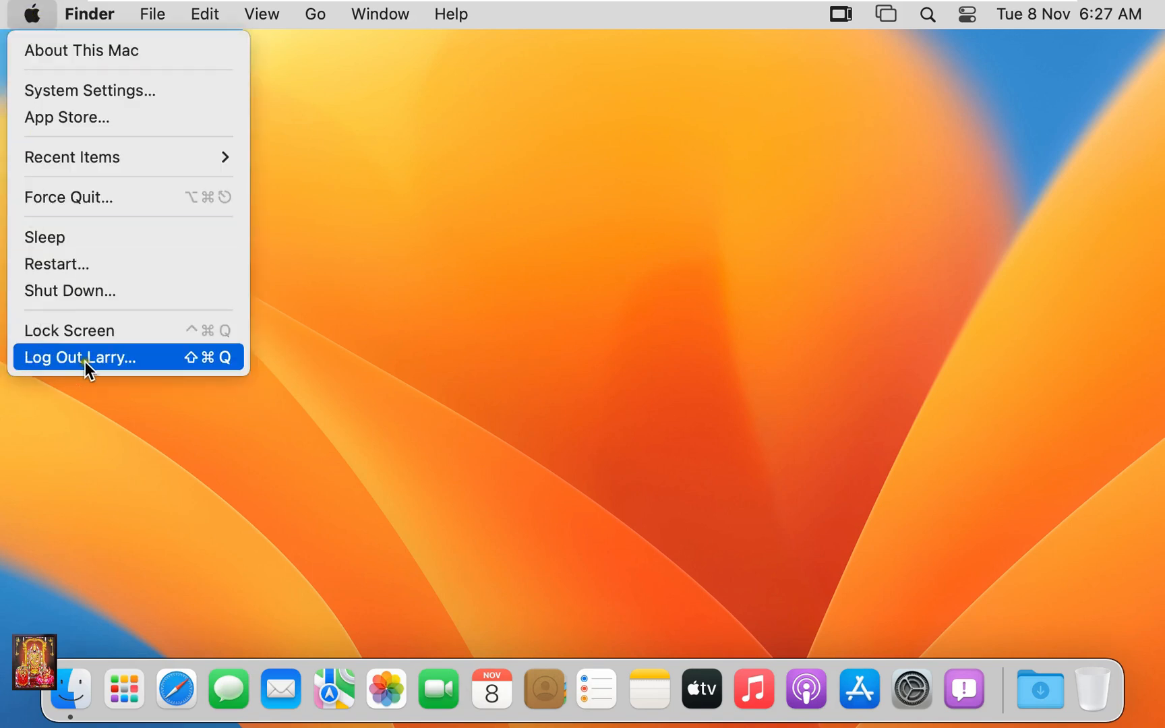
left_click(114, 360)
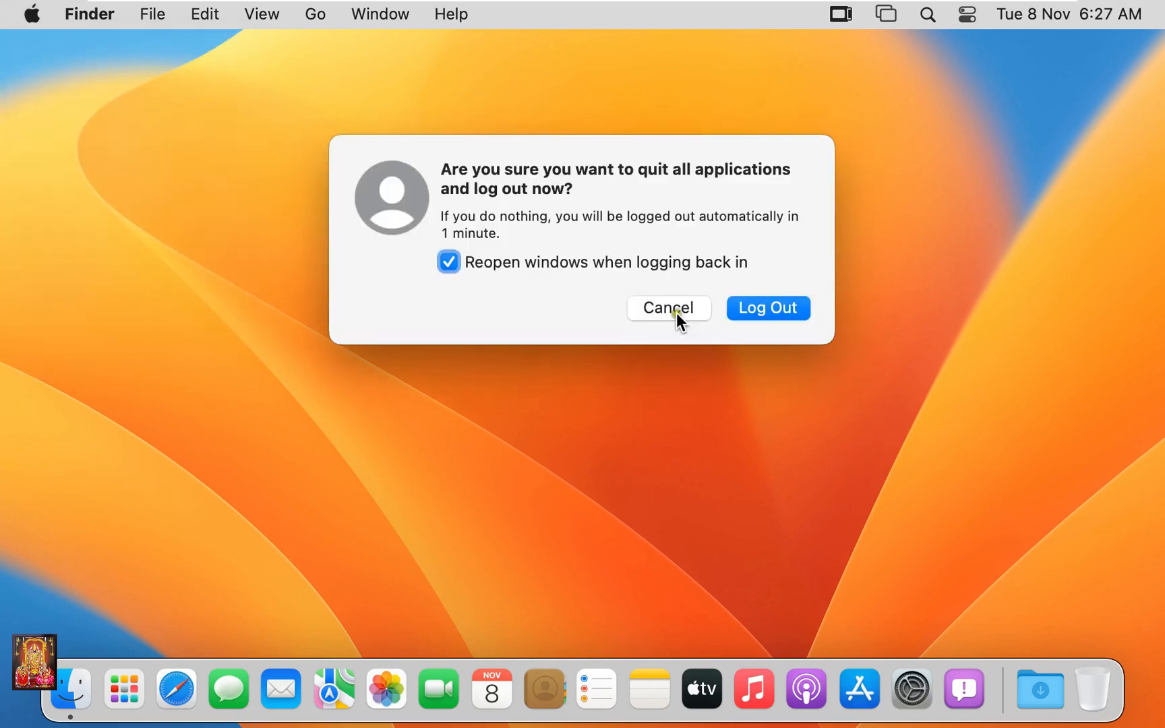
left_click(795, 308)
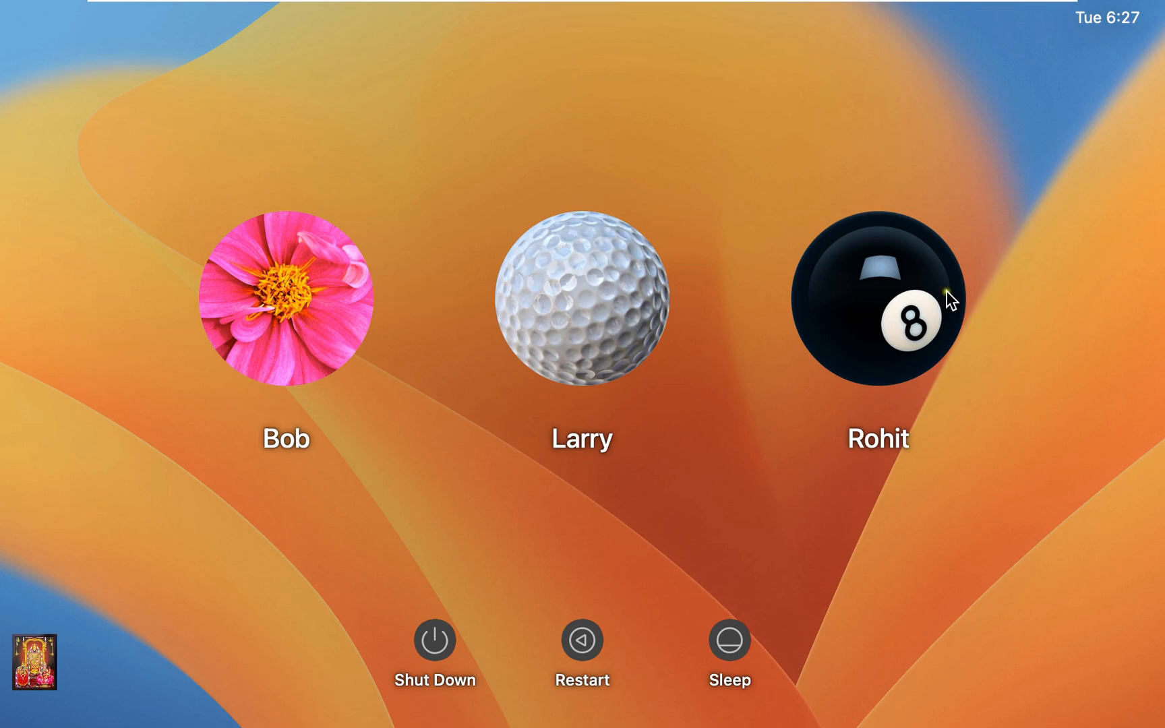
Select the admin account on the login screen and sign in with its password.
left_click(899, 300)
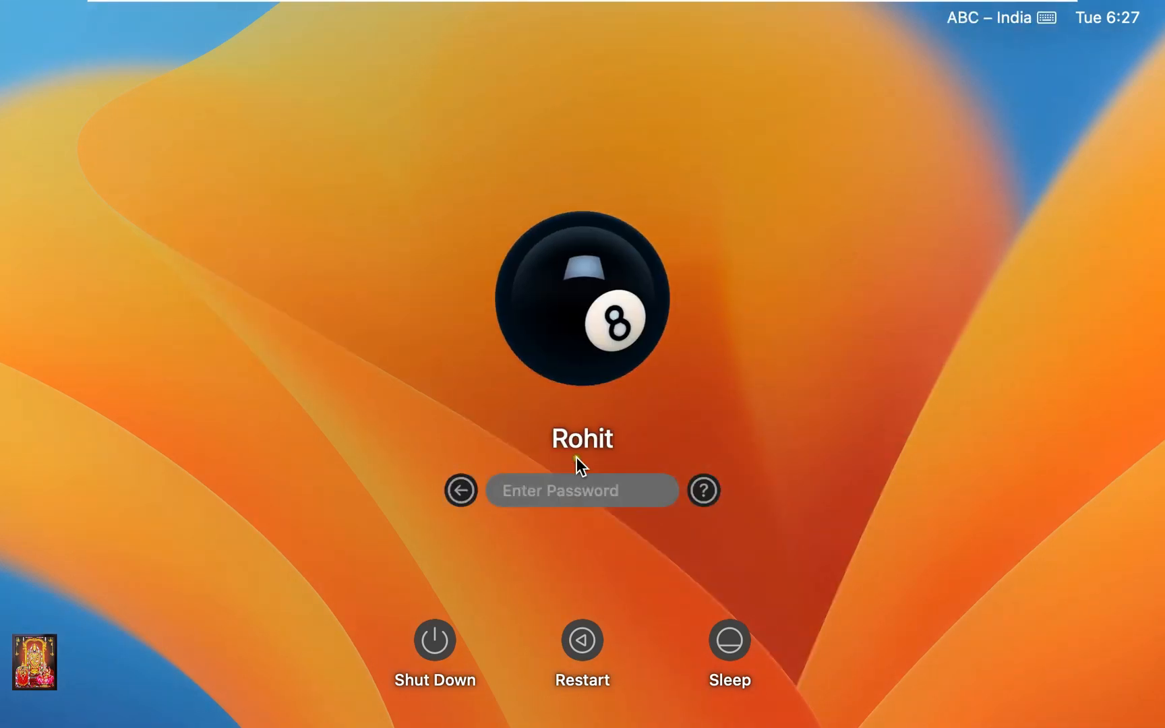
type("*******")
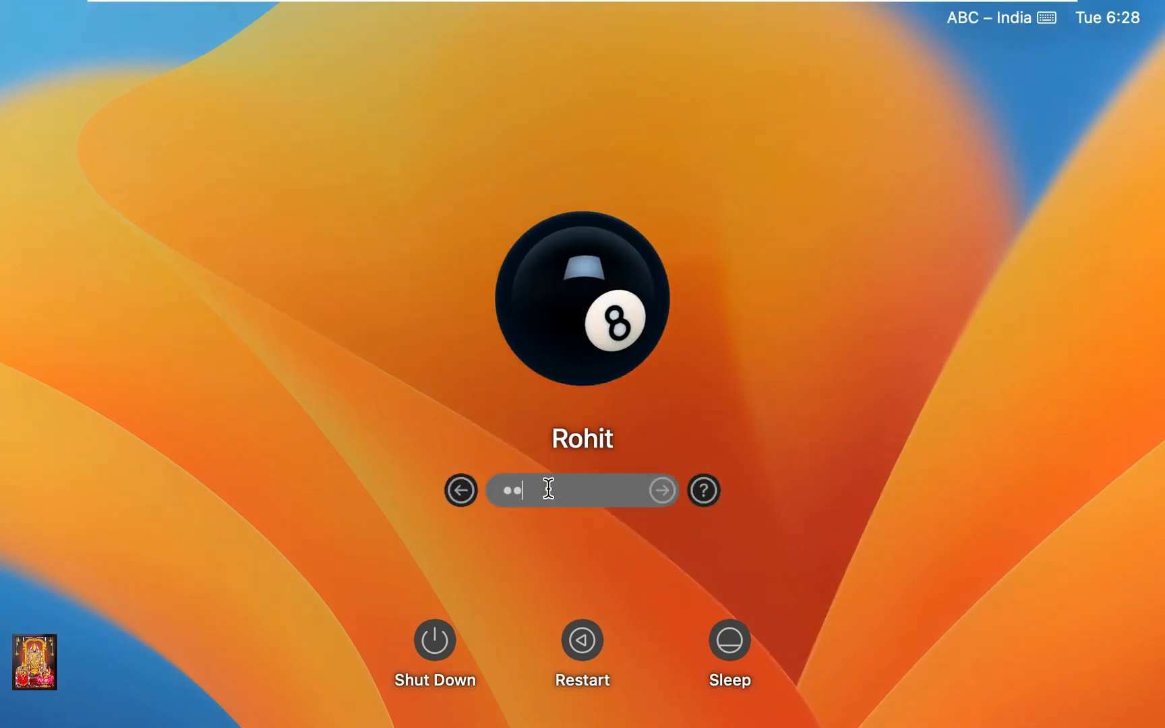
key("Return")
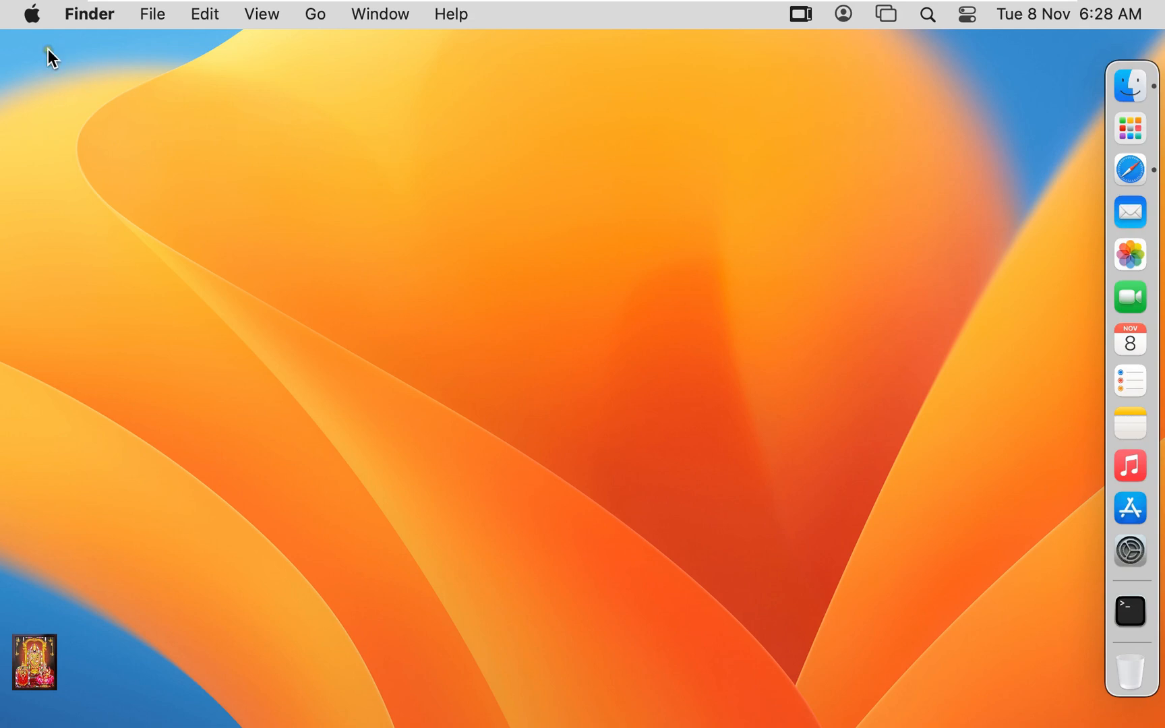
Open System Settings from the Apple menu and show the Users & Groups pane.
left_click(34, 16)
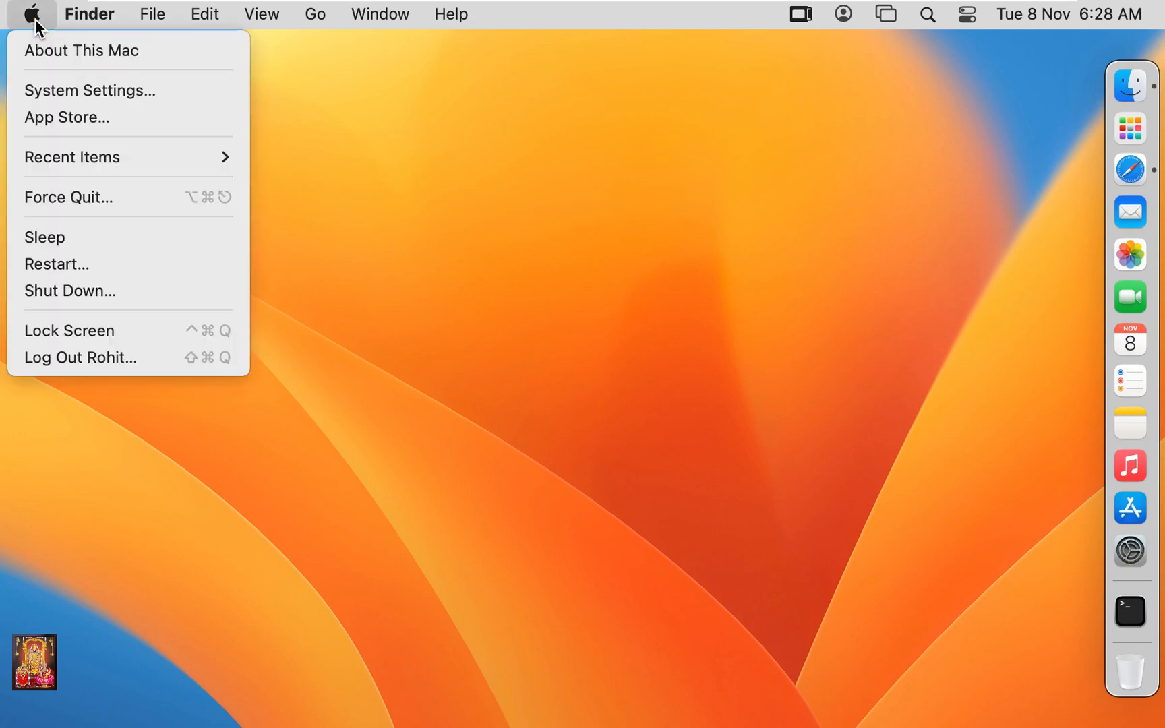
left_click(146, 90)
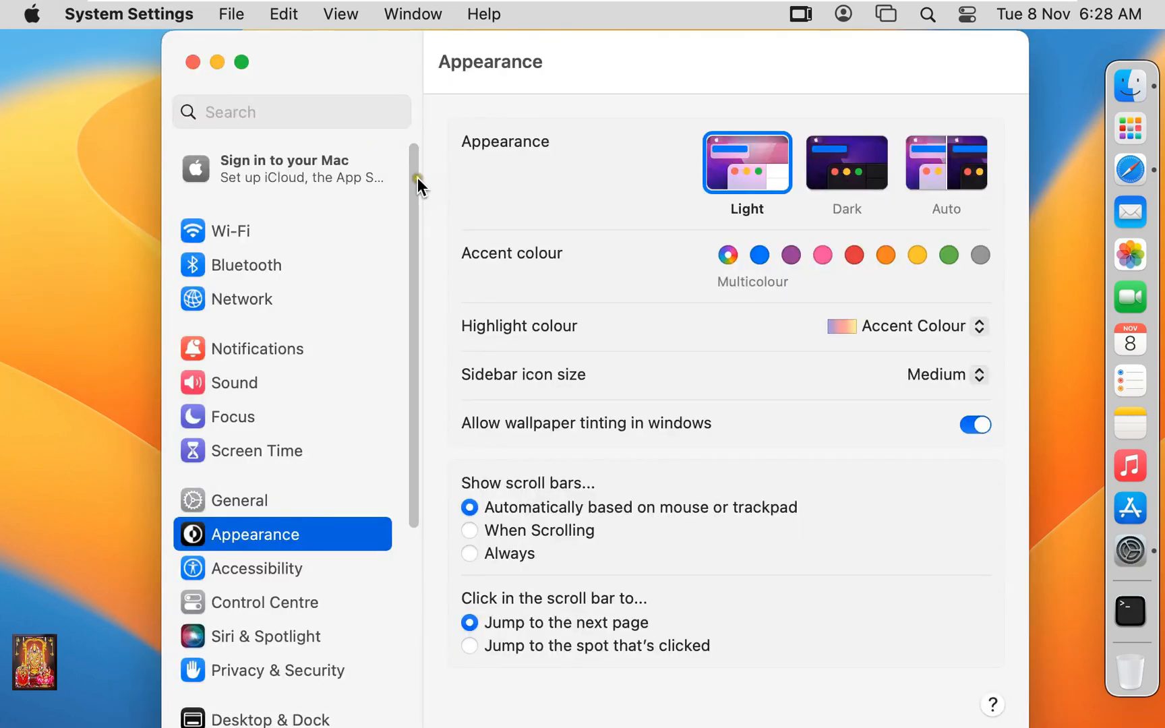
left_click_drag(413, 179, 415, 500)
left_click(247, 468)
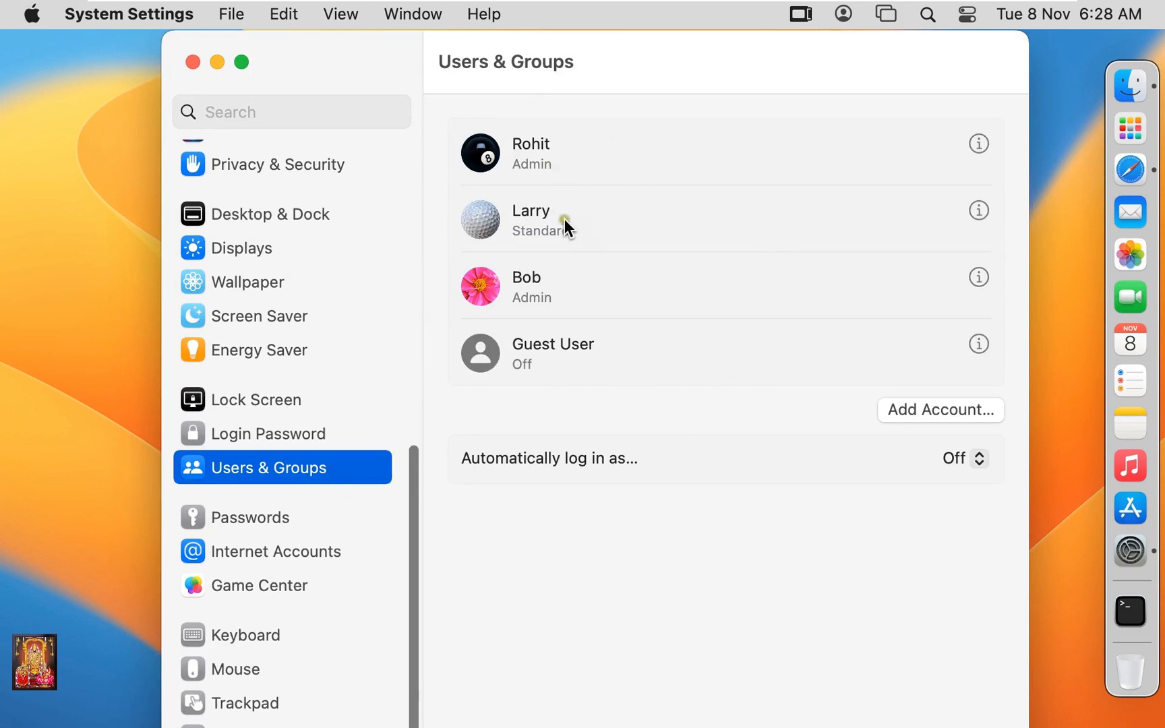
Delete the standard user account and its home folder, authorising with the admin password.
left_click(979, 211)
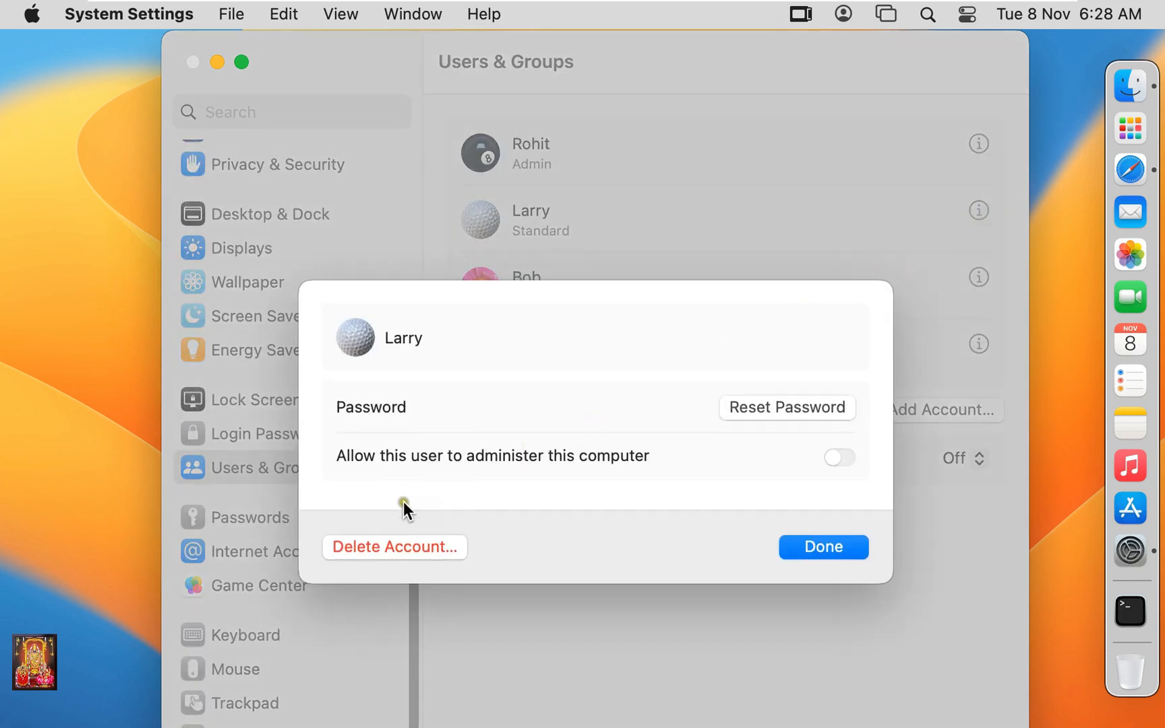
left_click(447, 549)
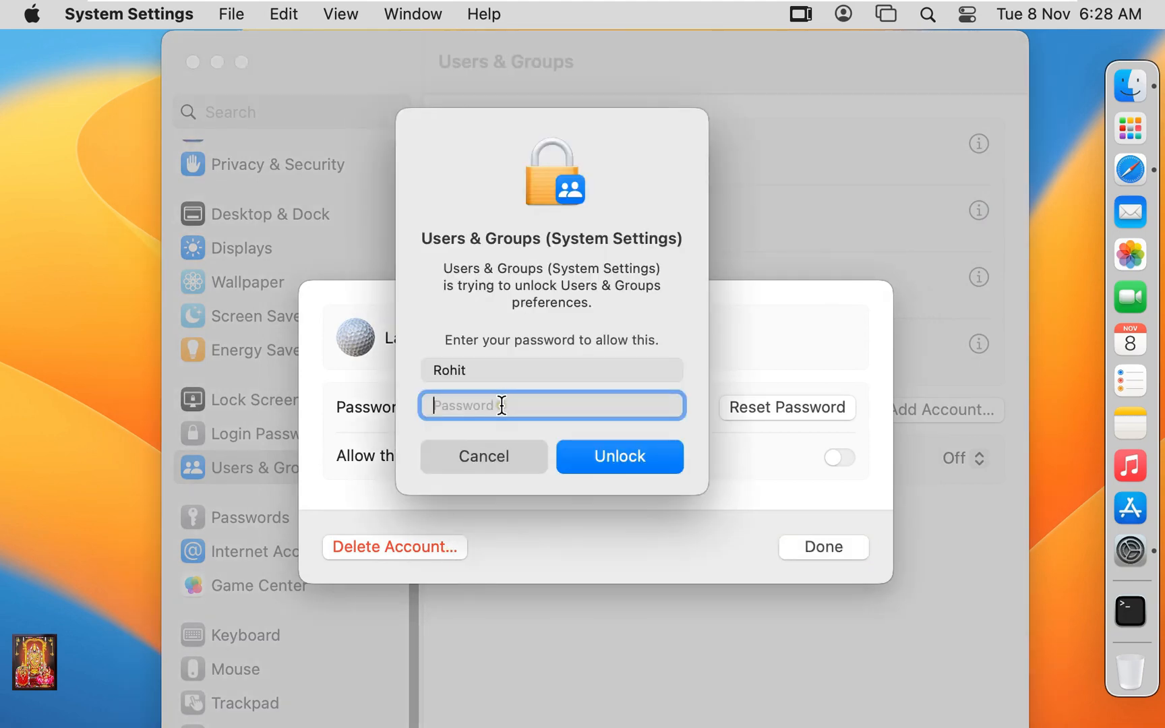
type("•••••••")
left_click(637, 460)
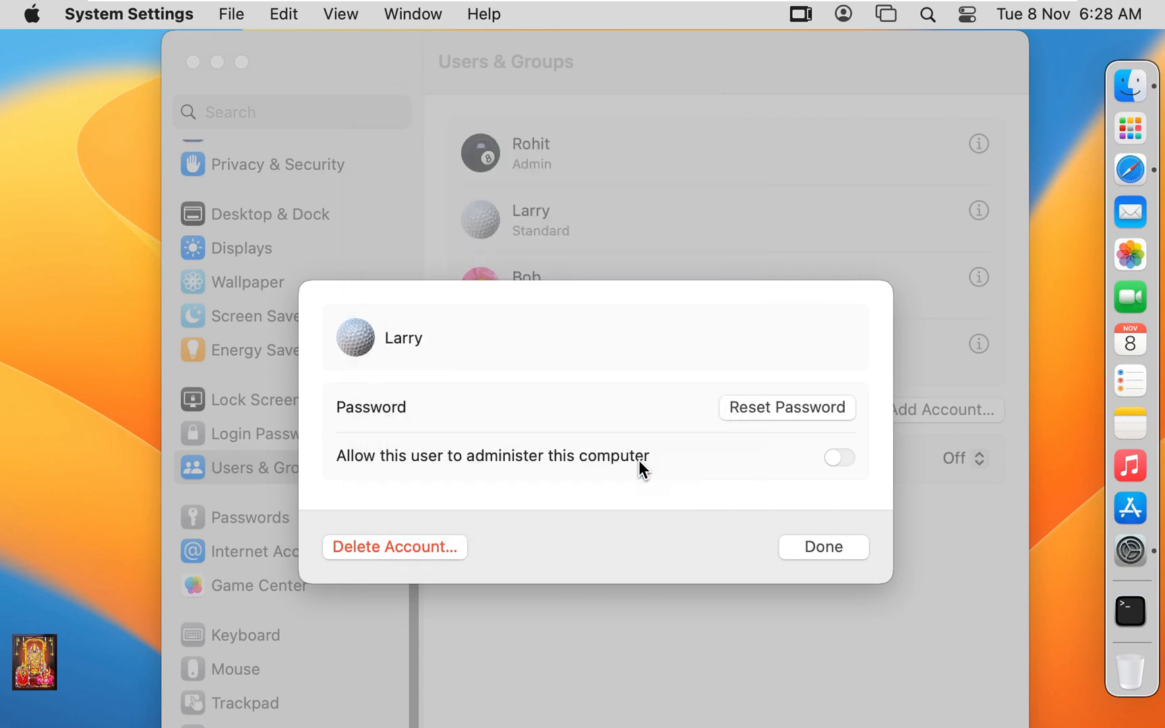
left_click(662, 535)
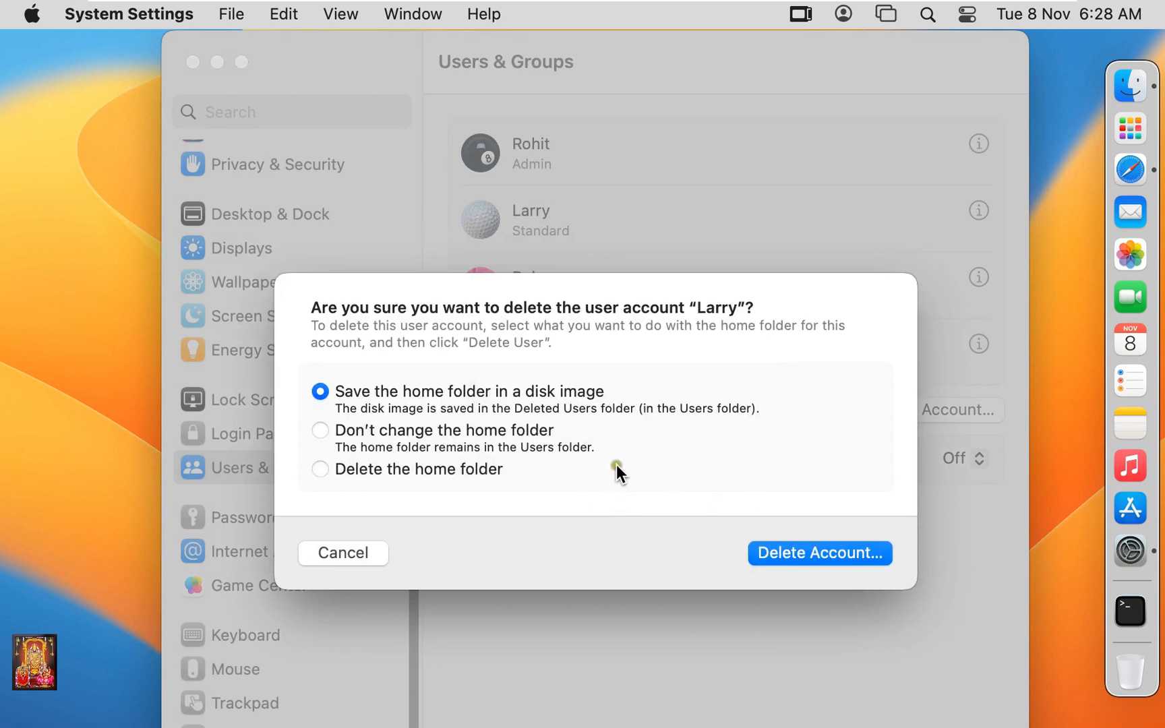
left_click(325, 471)
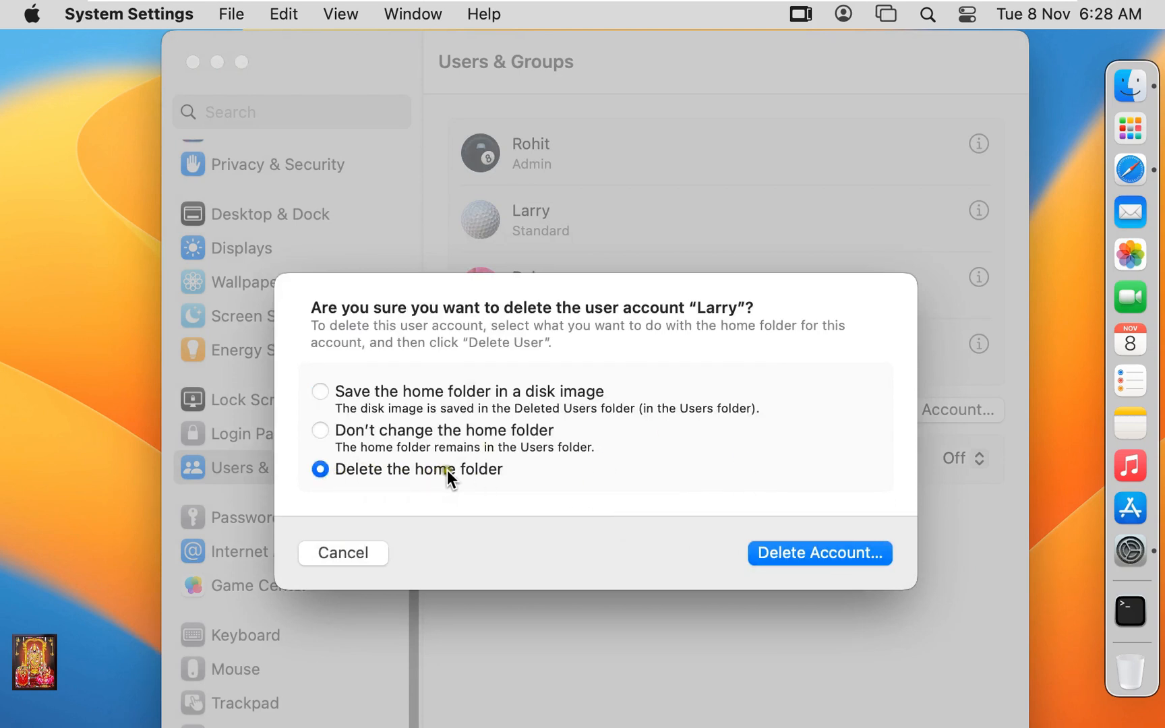
left_click(801, 554)
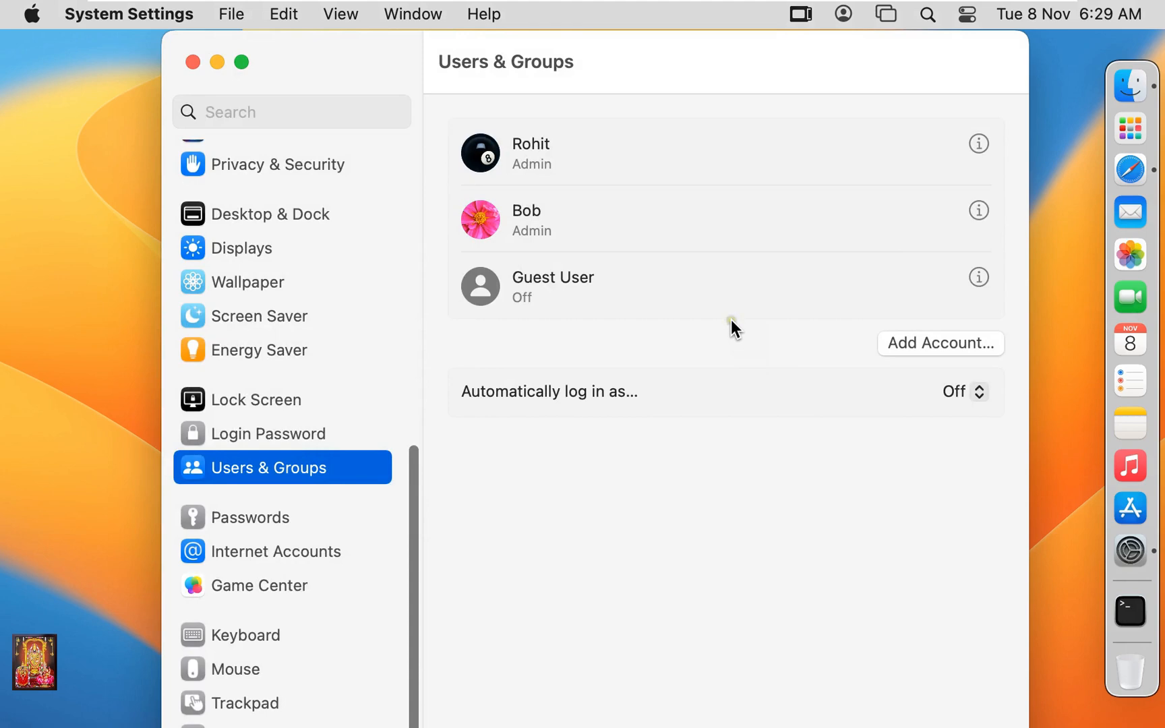
Reset the other admin account's password, entering and verifying the new password.
left_click(978, 211)
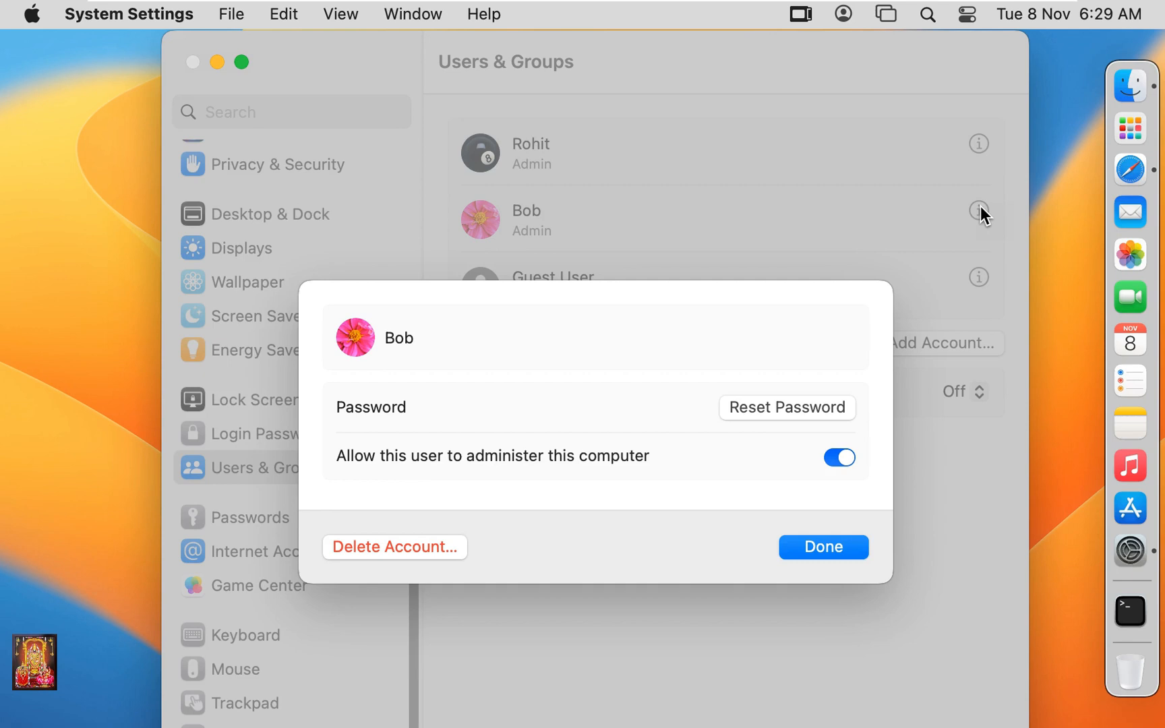
left_click(839, 411)
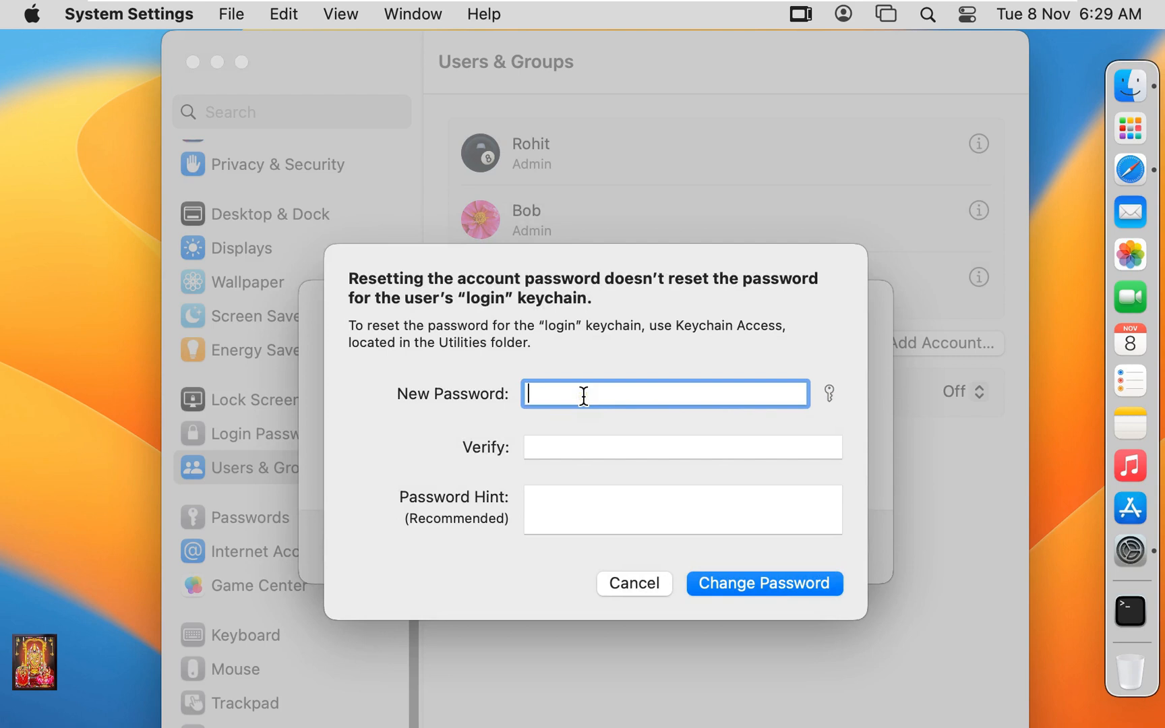
type("12345678")
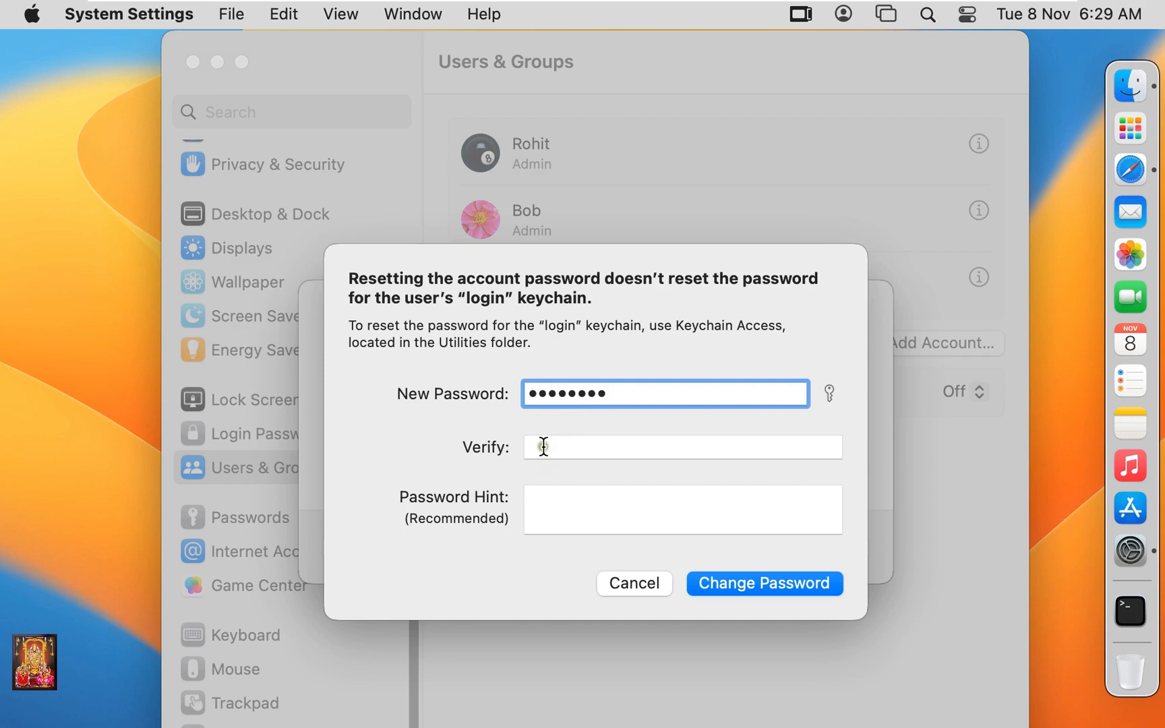
left_click(543, 446)
type("1234")
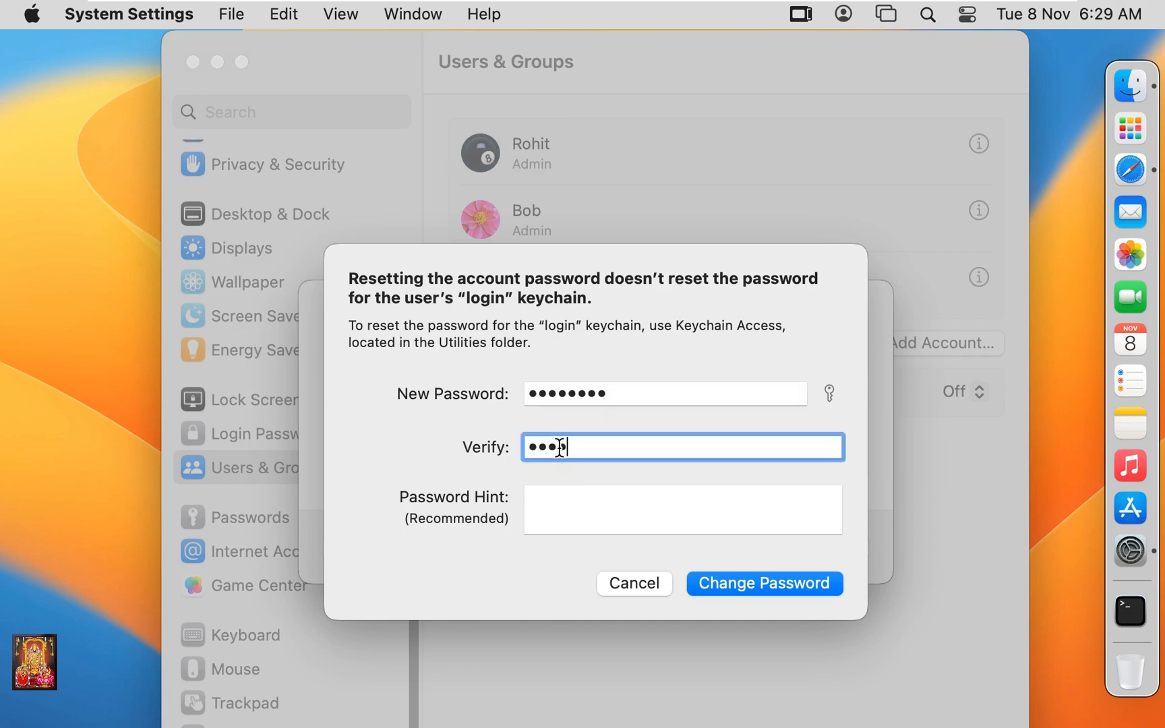
type("5678")
left_click(789, 589)
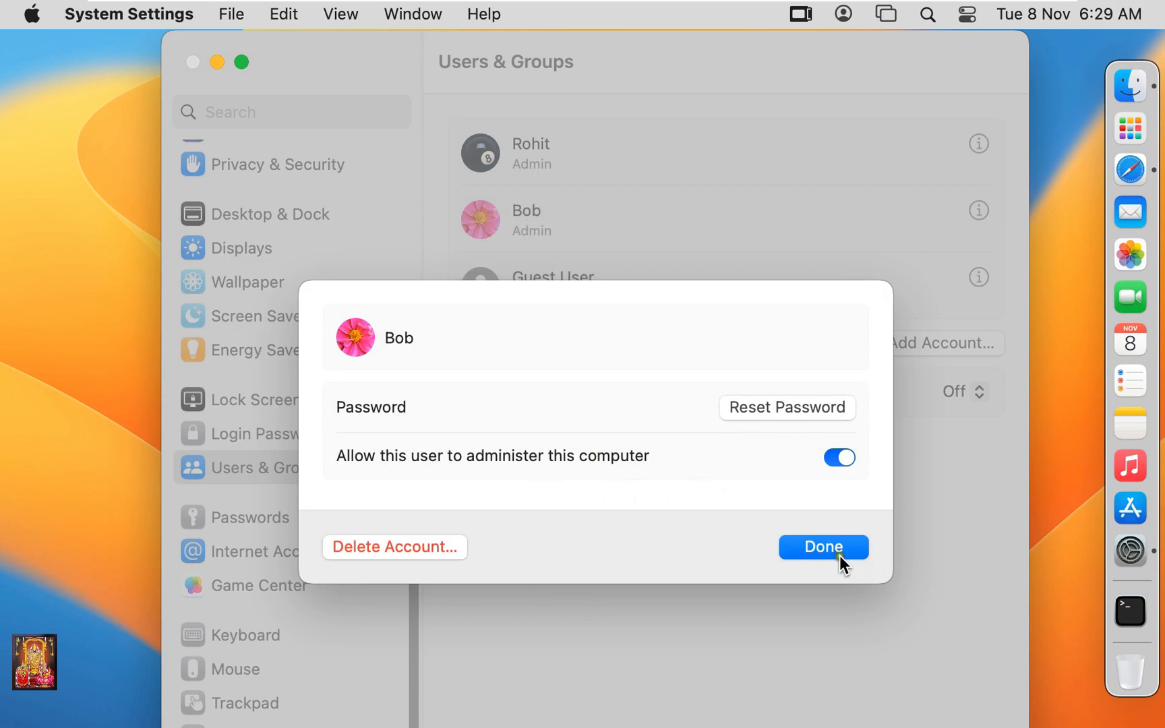
left_click(819, 546)
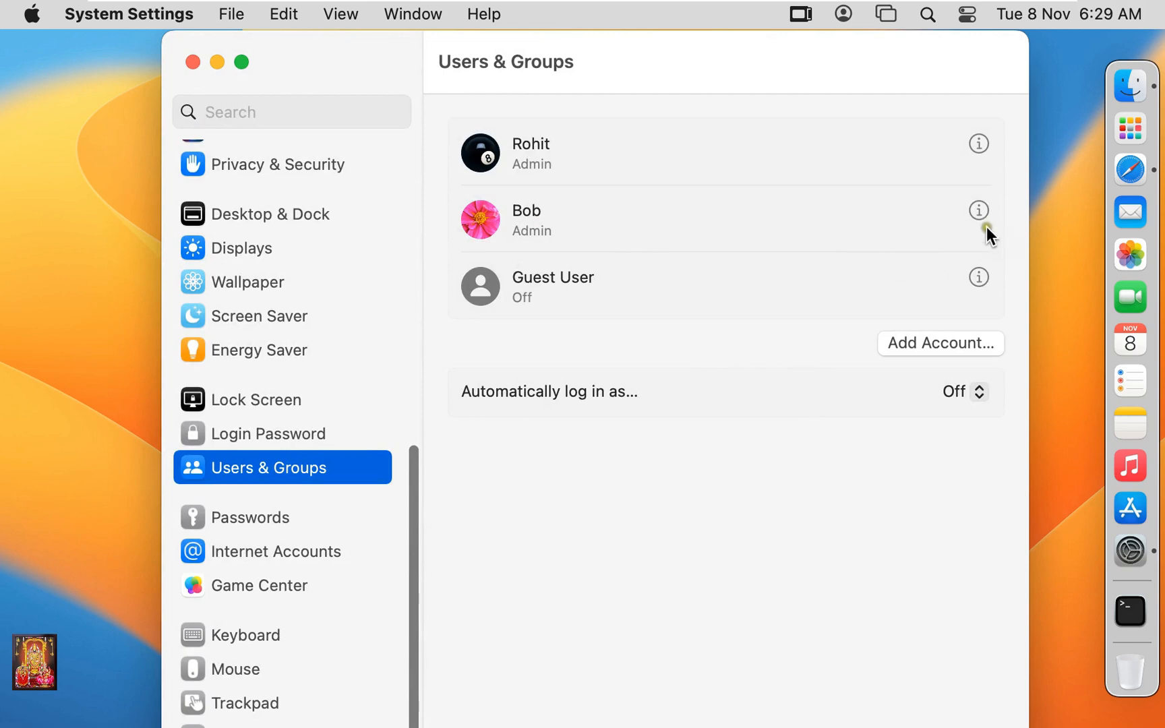
Delete the other admin account along with its home folder, then close System Settings.
left_click(978, 207)
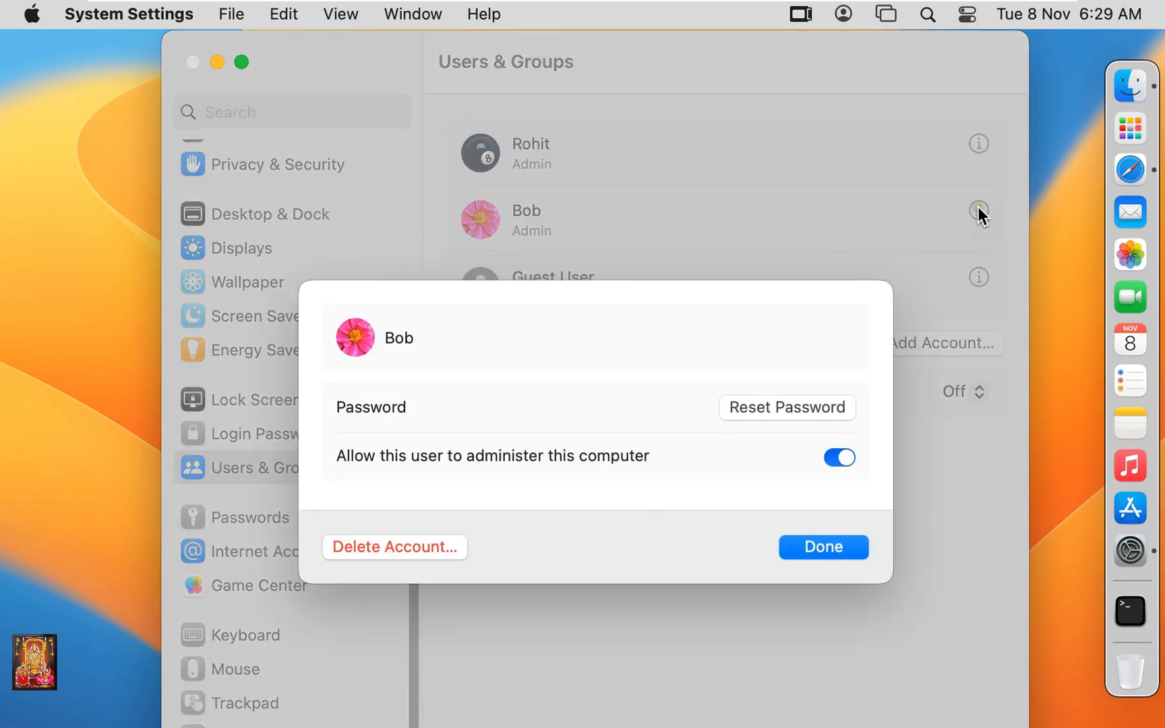
left_click(401, 544)
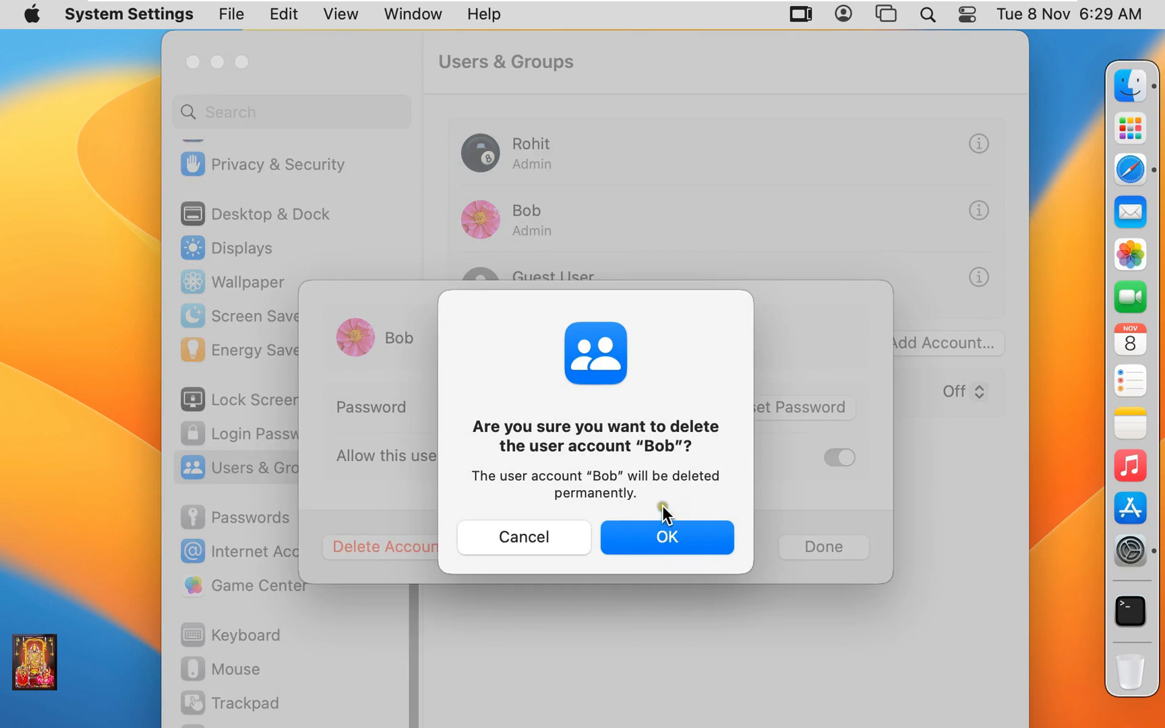
left_click(691, 539)
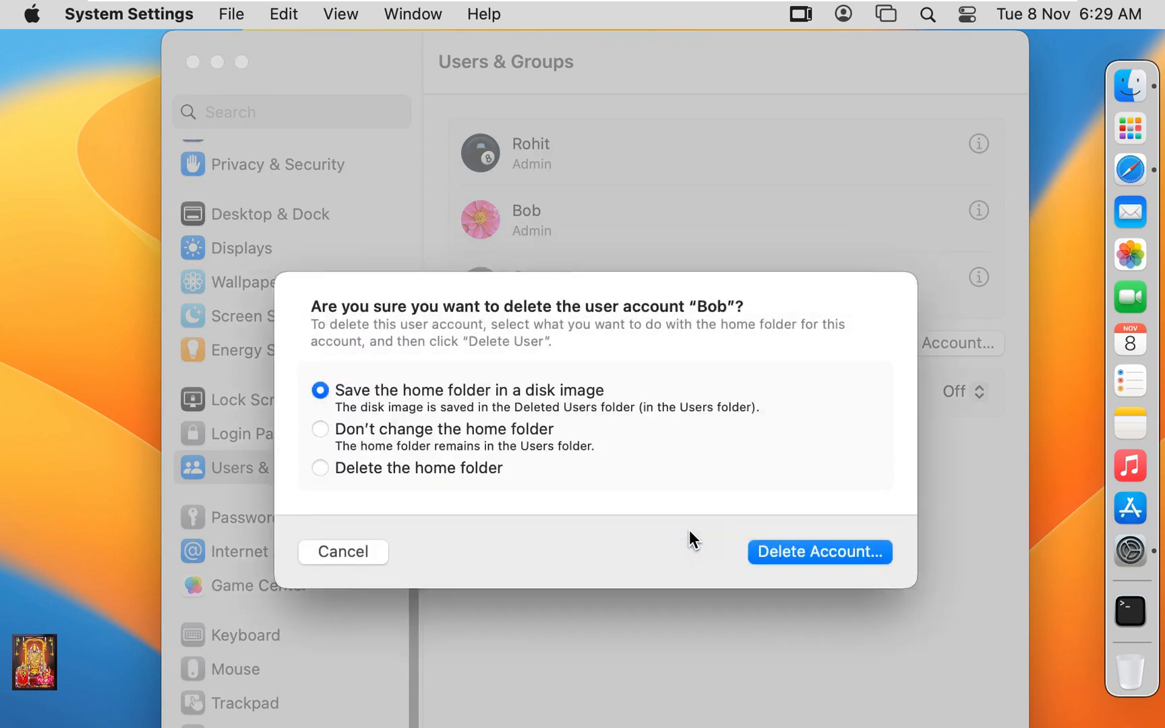
left_click(331, 472)
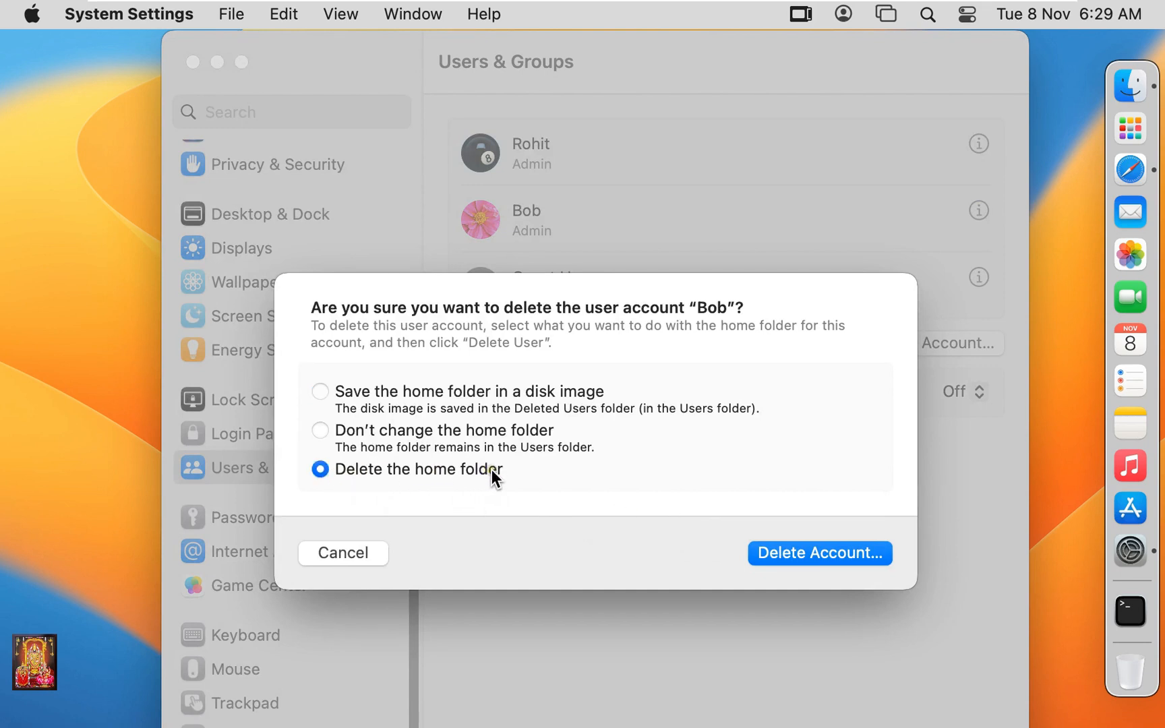
left_click(782, 556)
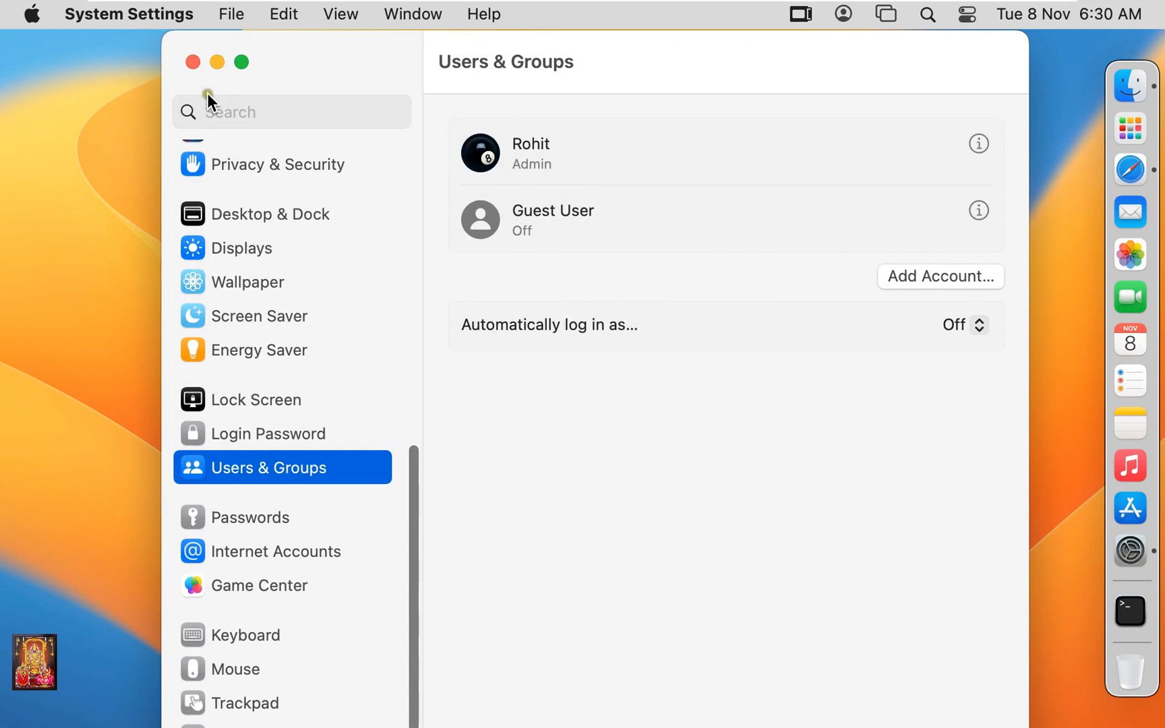
left_click(192, 62)
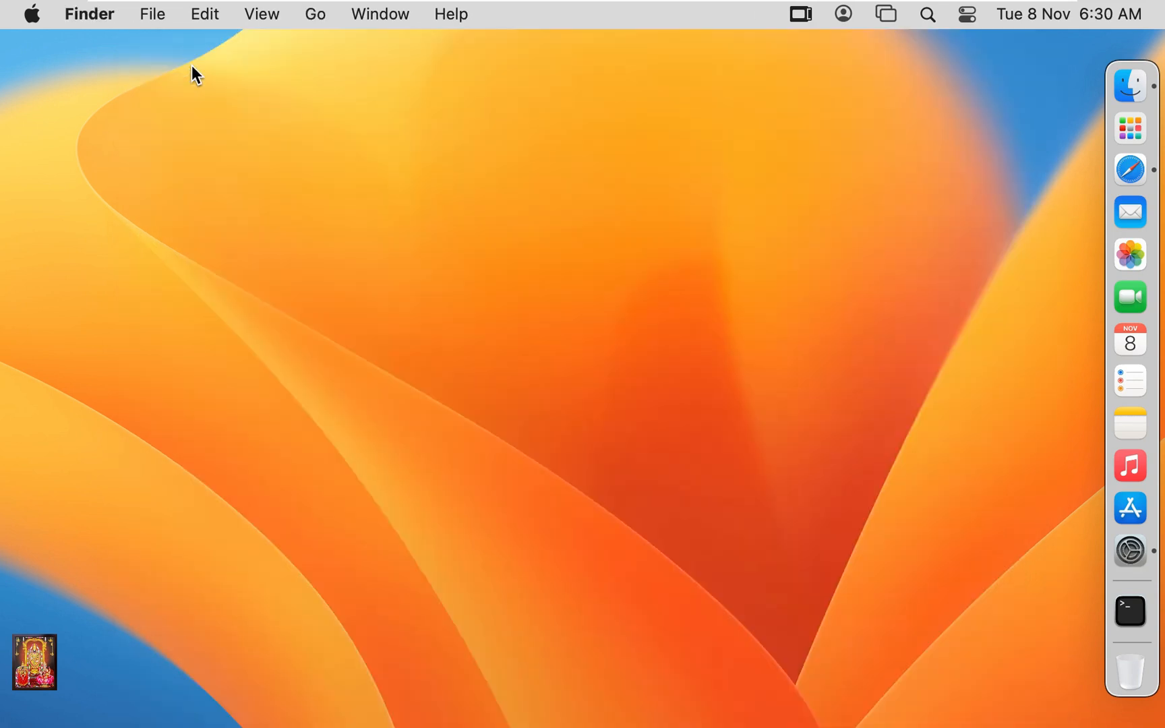